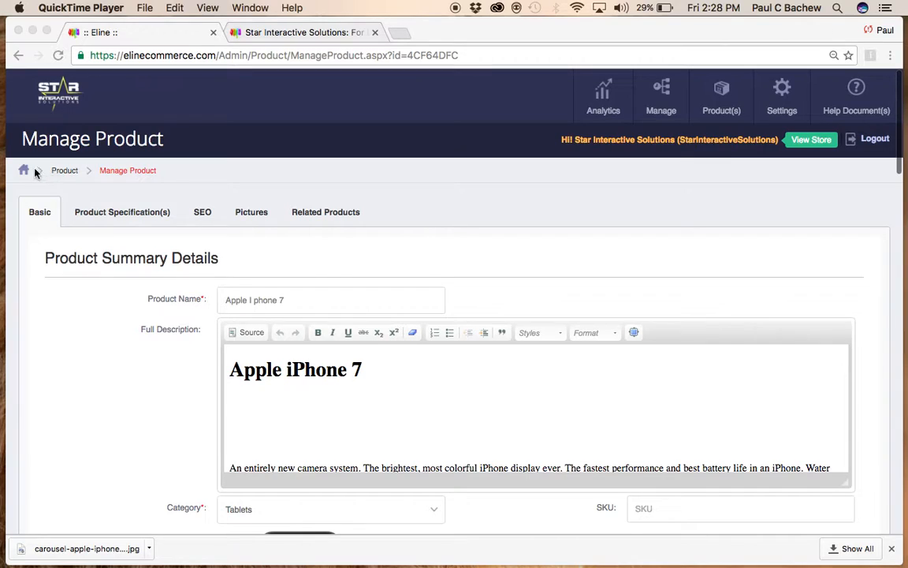
Review the product's summary details down to the listing image and its minimum size requirement
scroll(266, 187, "down", 1)
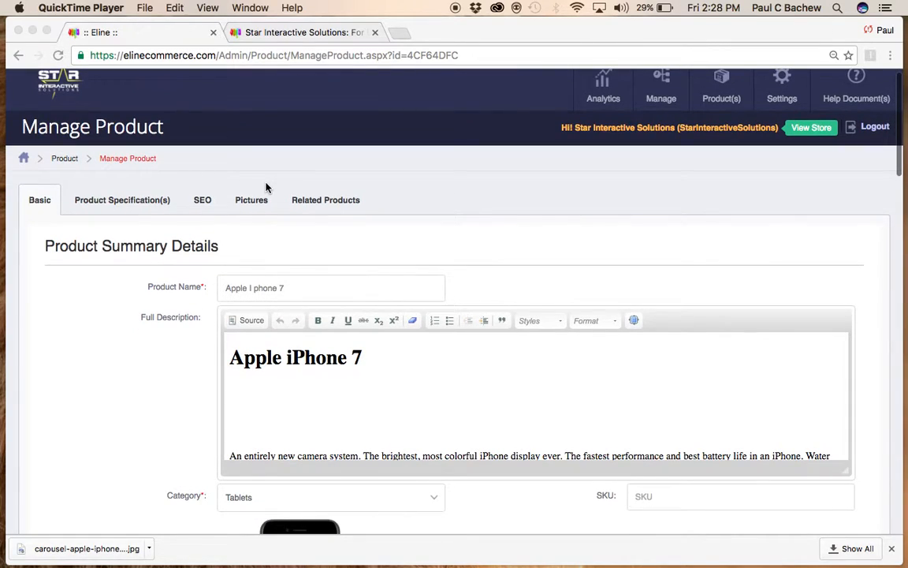
scroll(89, 218, "down", 5)
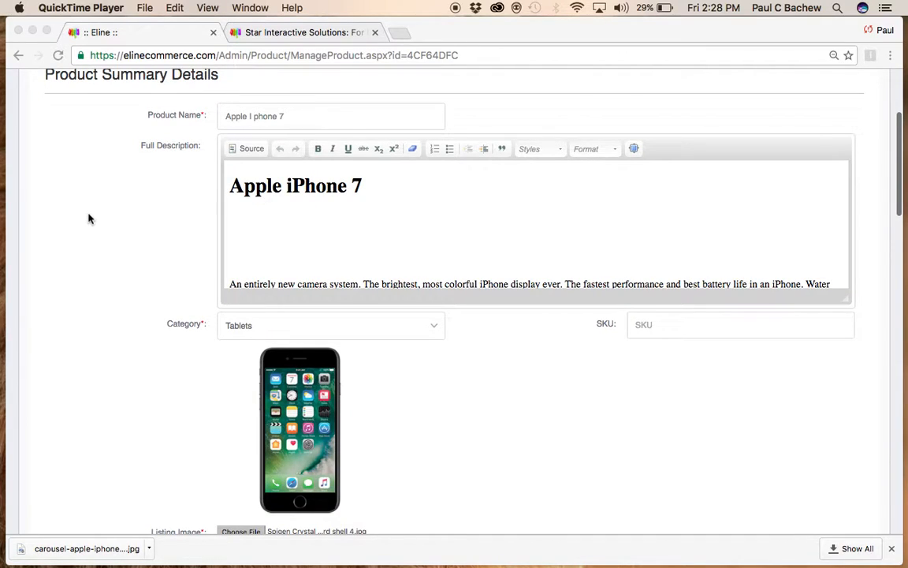
scroll(89, 218, "down", 5)
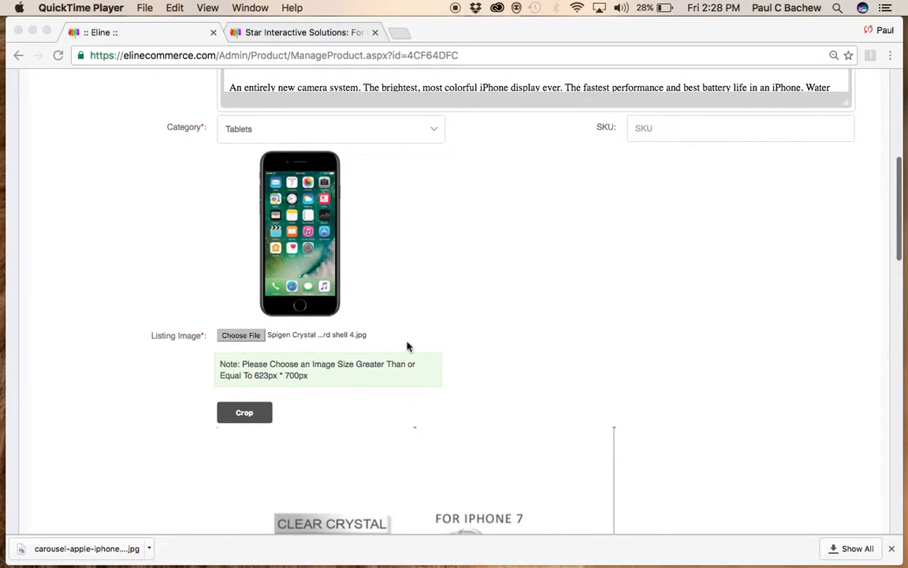
scroll(408, 346, "up", 10)
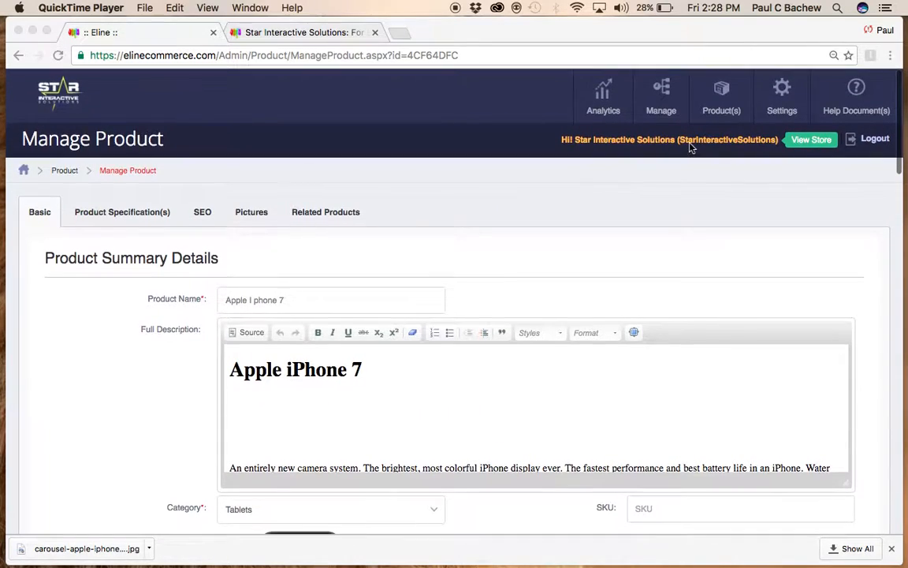
Check the required image sizes for a new banner and for the merchant logo in the store's design settings
left_click(783, 99)
left_click(782, 96)
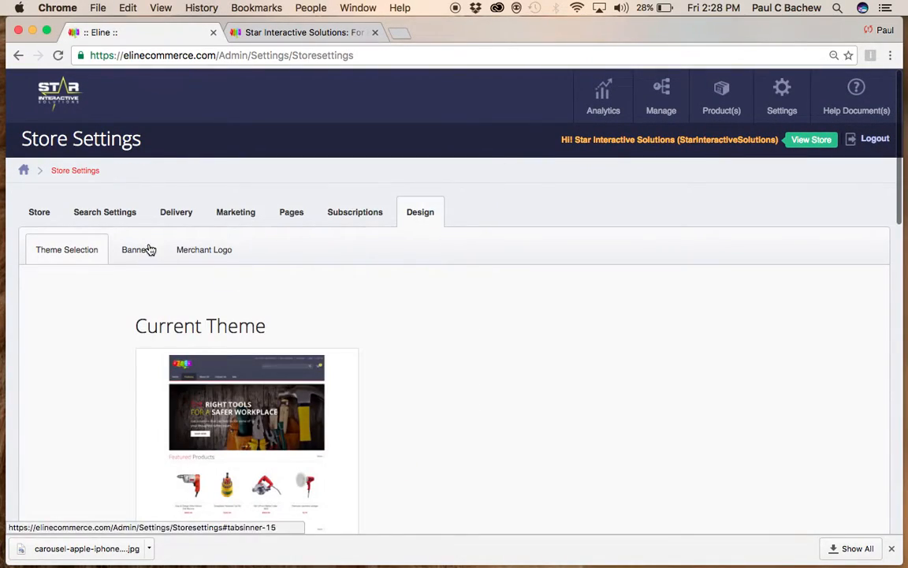
left_click(150, 248)
left_click(834, 289)
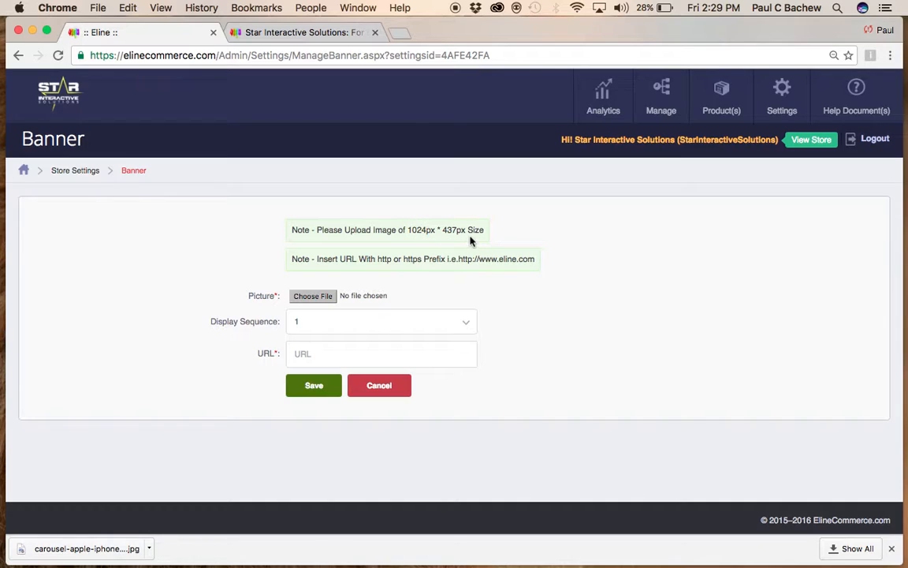
left_click(73, 171)
left_click(218, 250)
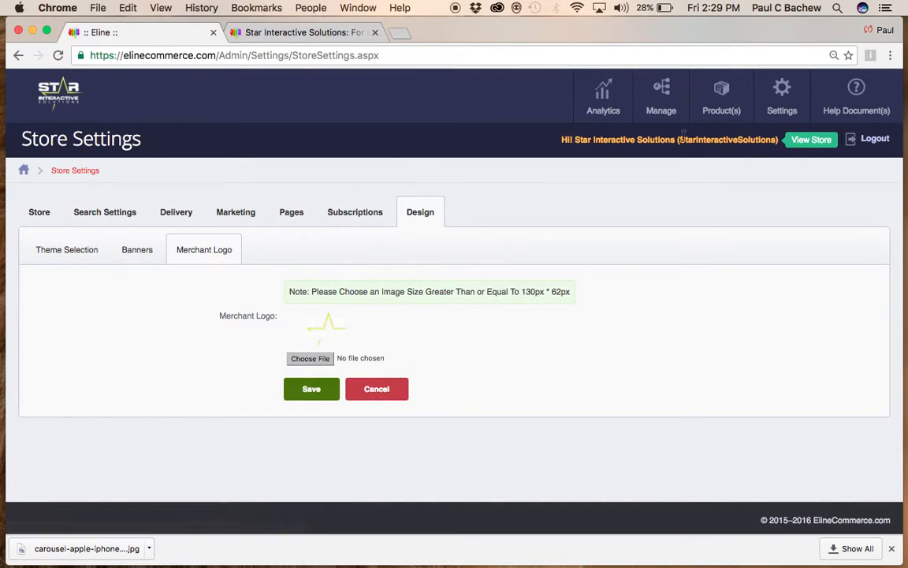
Open the Apple I phone 7 product for editing and choose iphone-7-06.png from the Desktop as its listing image
left_click(724, 114)
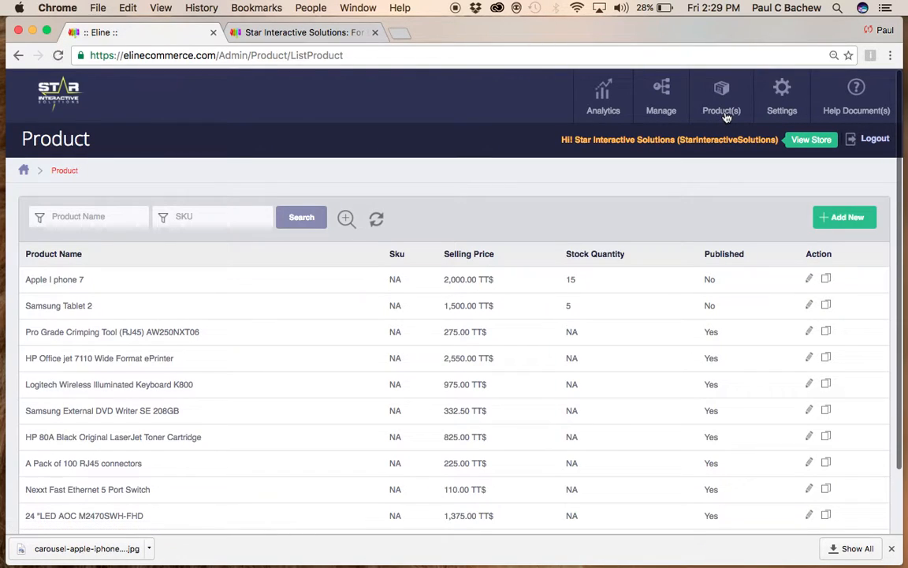
left_click(810, 282)
scroll(543, 252, "down", 5)
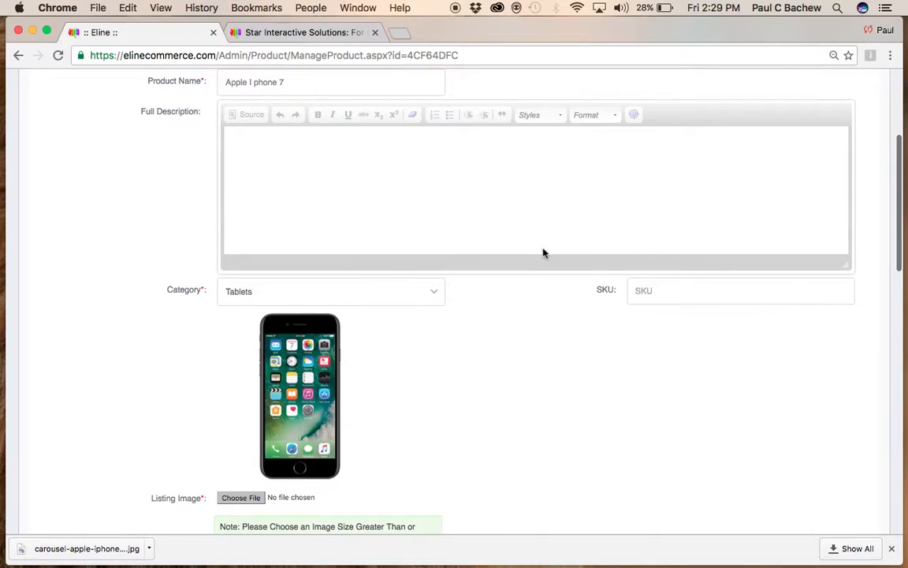
scroll(543, 252, "down", 3)
left_click(239, 388)
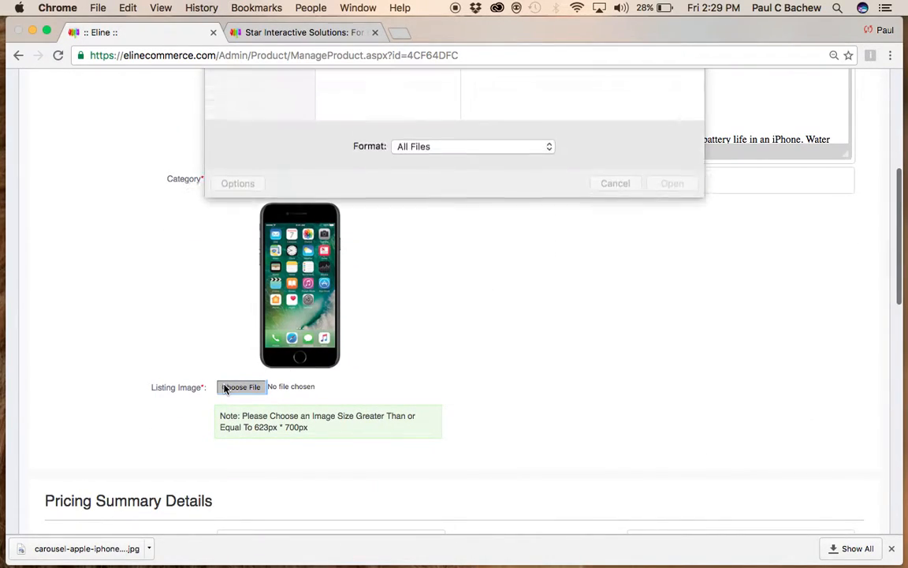
left_click(260, 179)
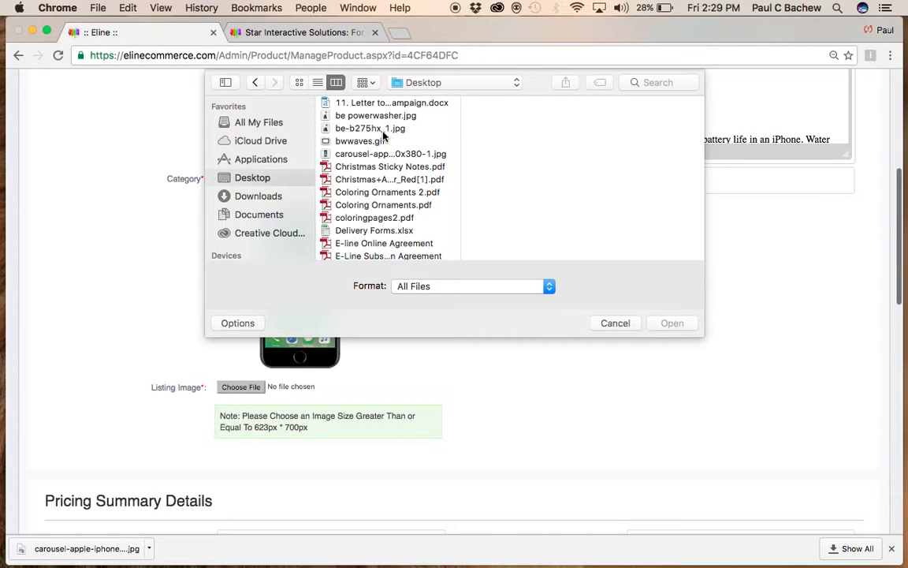
scroll(384, 137, "down", 5)
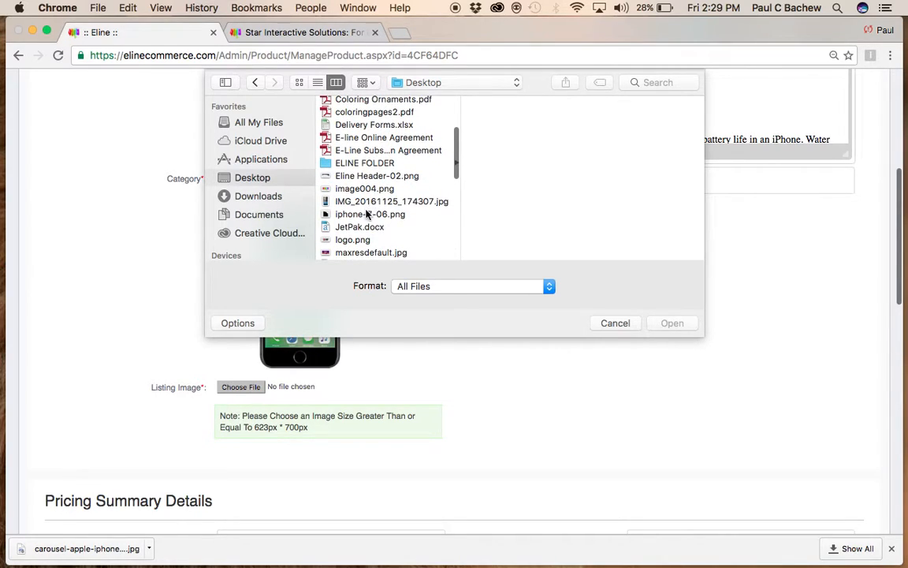
left_click(366, 214)
left_click(677, 322)
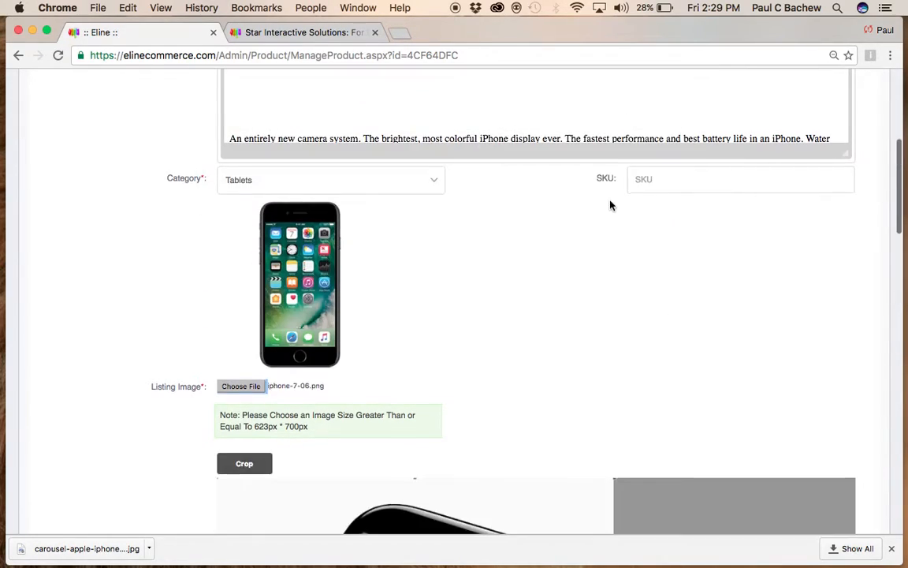
Enlarge the crop frame over the uploaded listing image to cover most of its width
scroll(611, 203, "down", 5)
left_click_drag(615, 453, 784, 564)
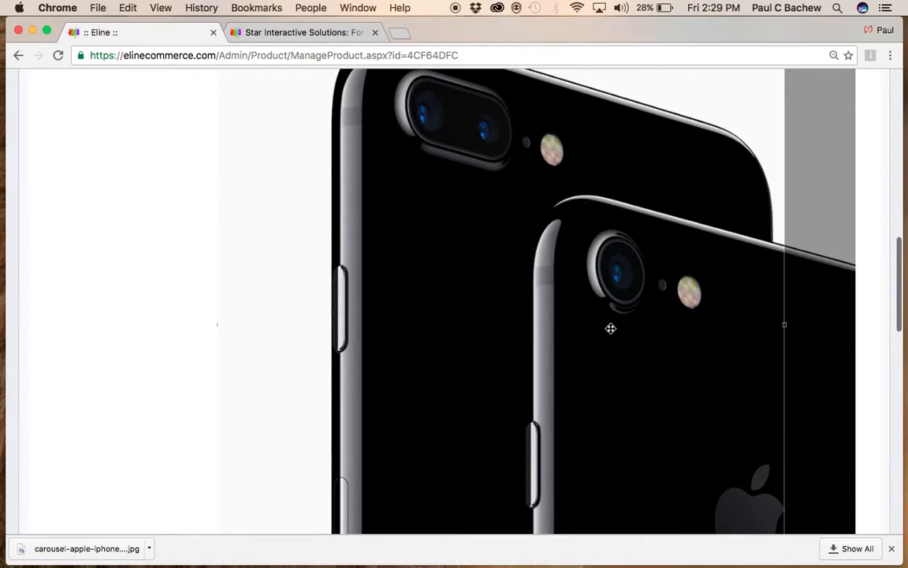
scroll(505, 205, "up", 10)
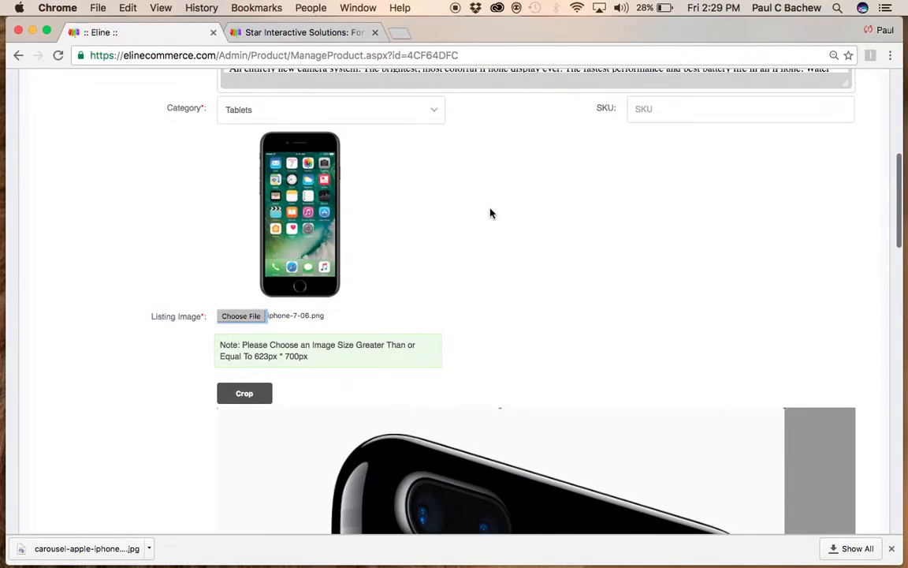
scroll(491, 210, "down", 6)
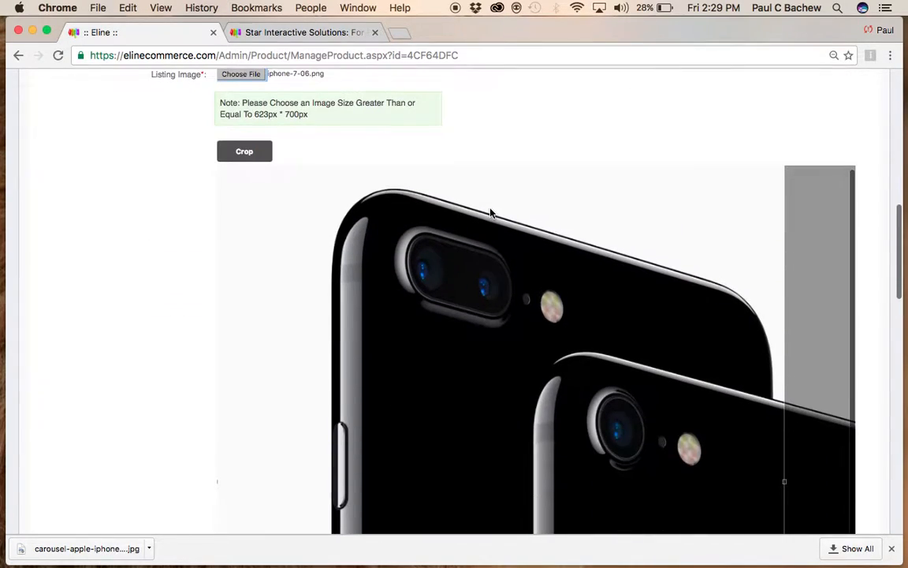
Open pixlr.com in a new browser tab
left_click(401, 32)
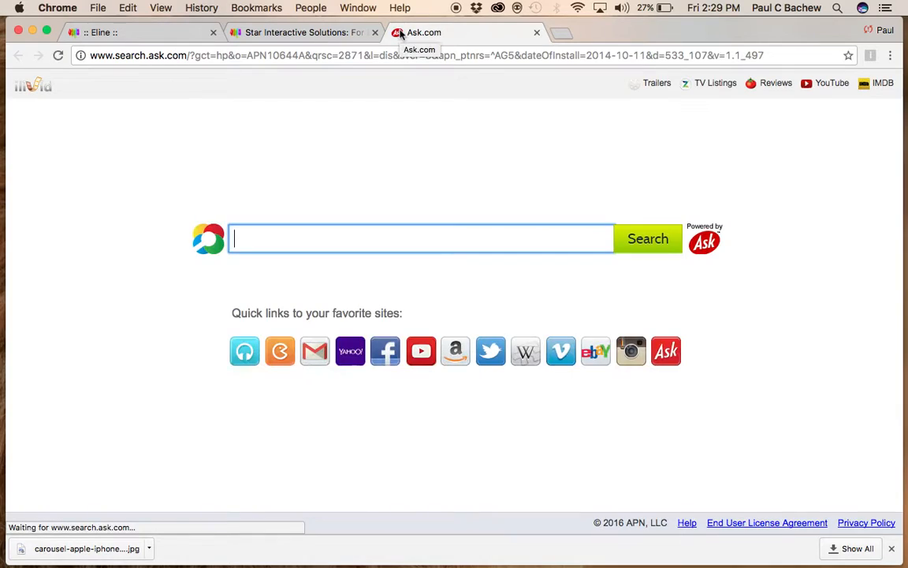
left_click(386, 55)
type("pixlr")
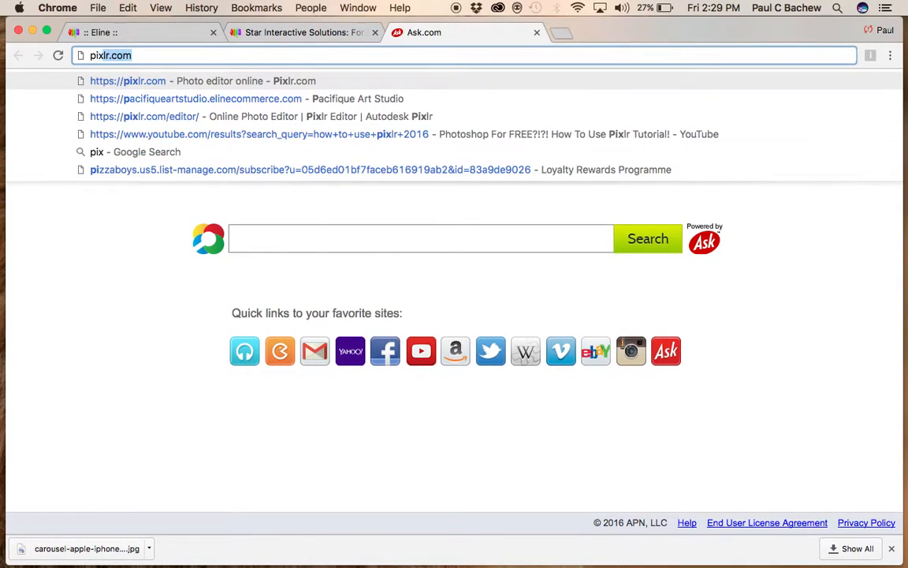
type(".com")
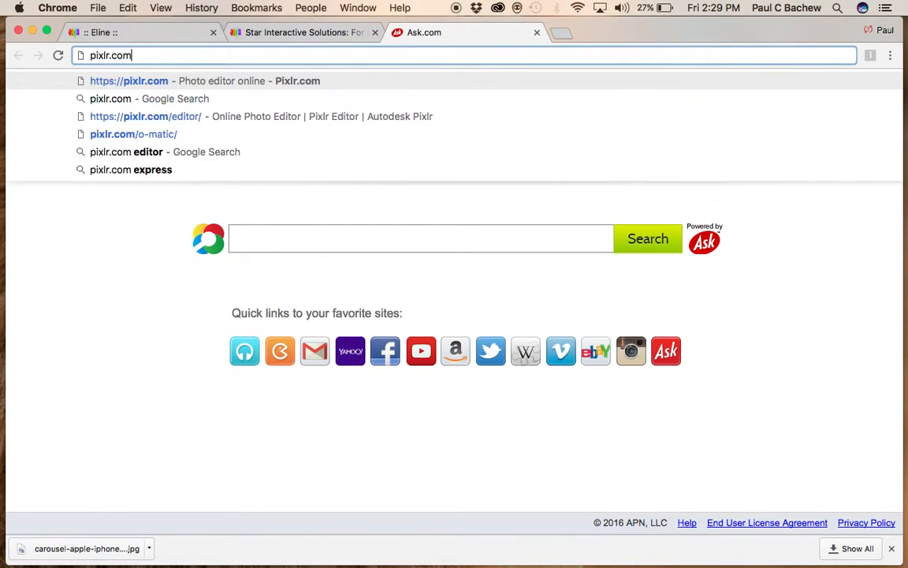
key("Return")
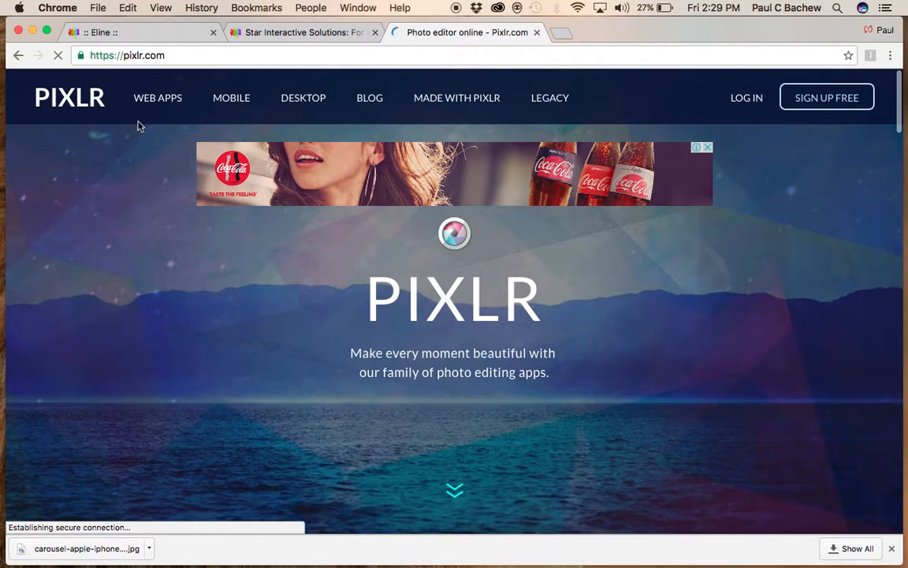
Launch the Pixlr Editor web app from the Pixlr home page
scroll(116, 102, "down", 3)
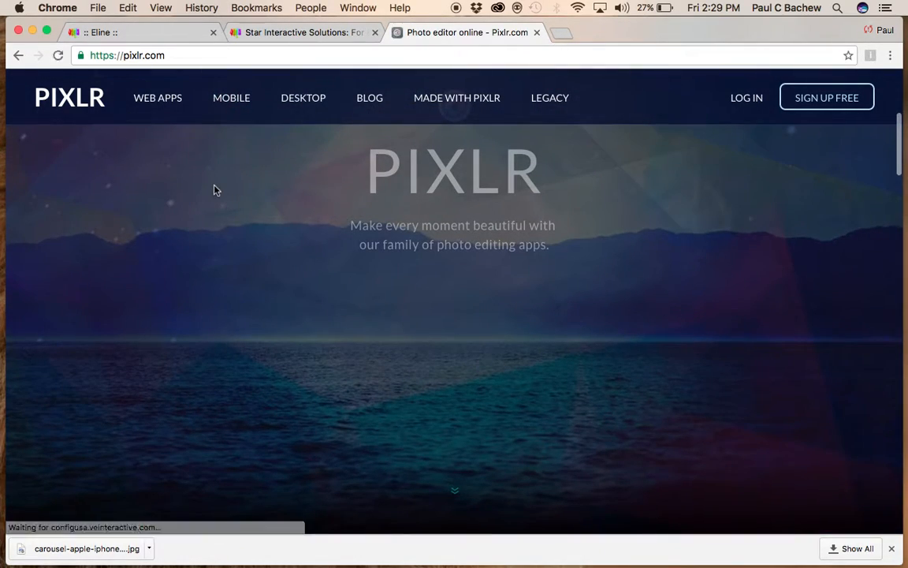
scroll(215, 190, "down", 5)
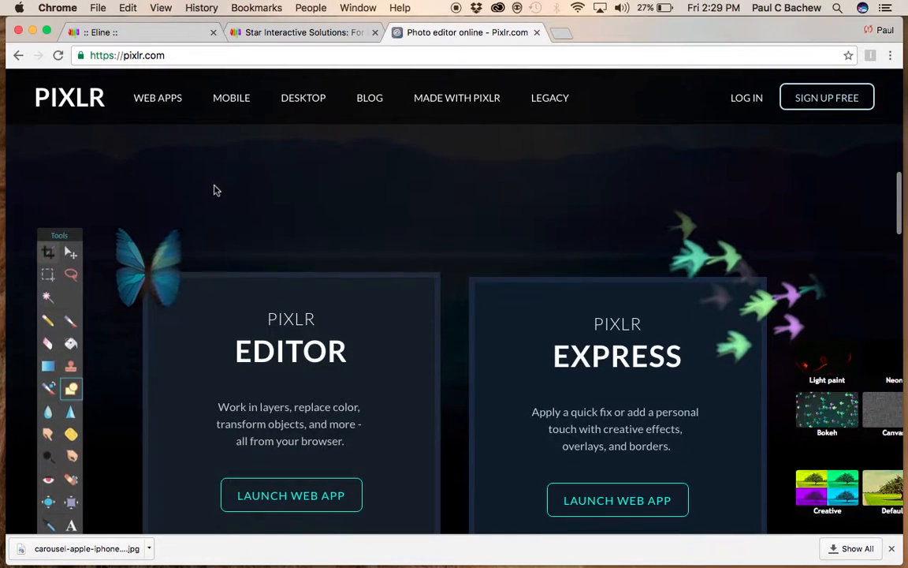
scroll(215, 190, "down", 4)
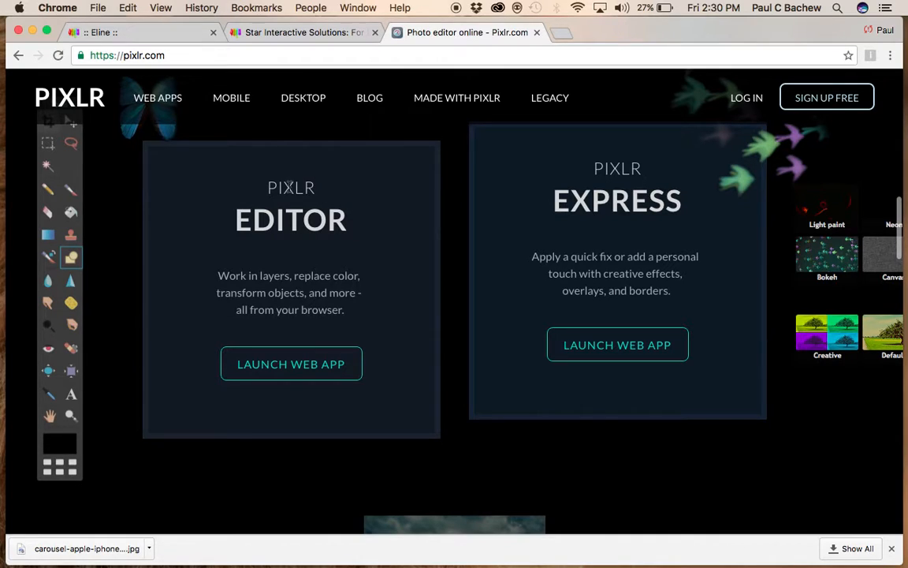
left_click(265, 370)
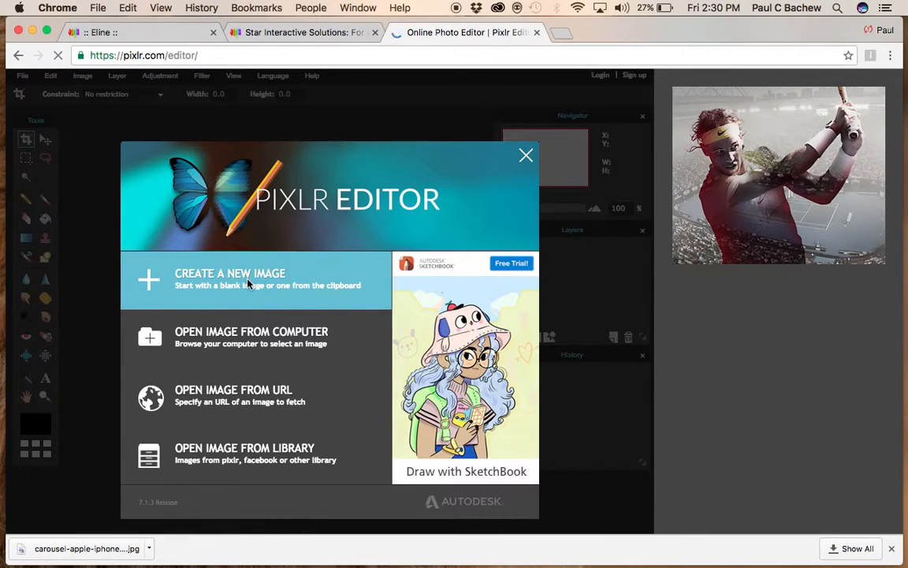
Create a new blank image 623 pixels wide and 700 pixels high
left_click(215, 282)
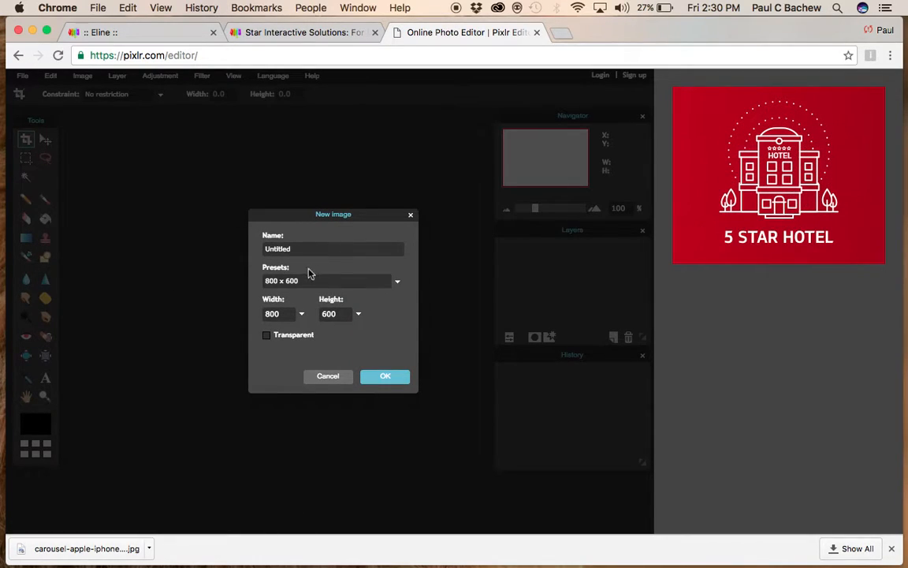
double_click(288, 313)
type("623")
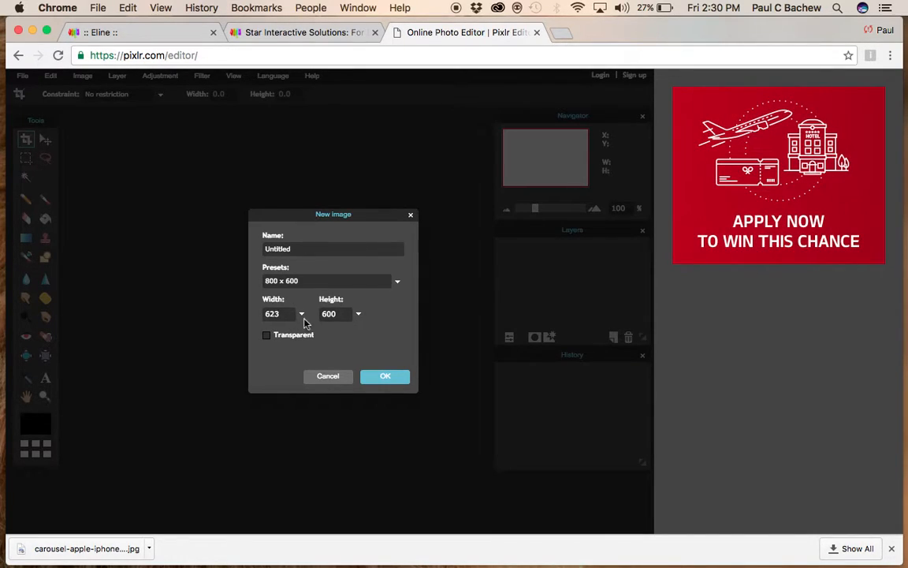
type("7")
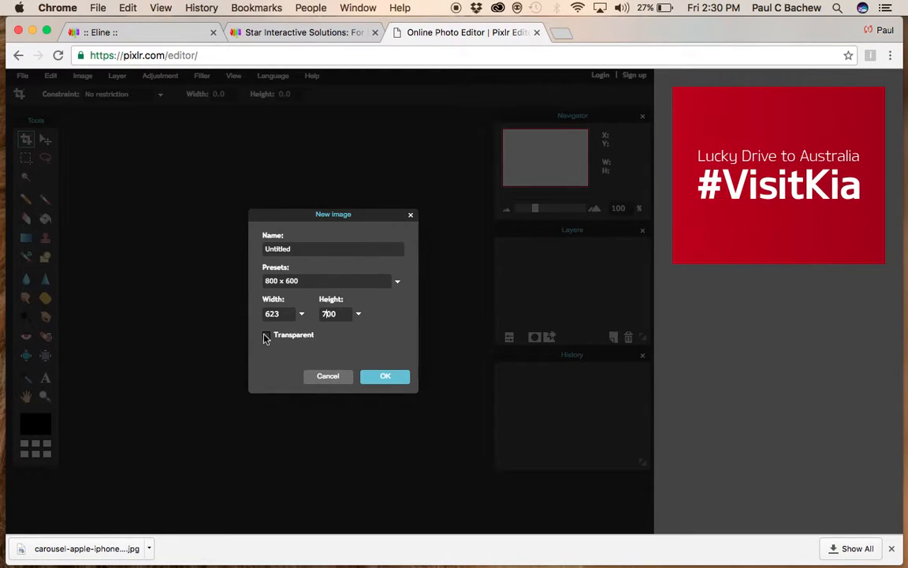
left_click(388, 377)
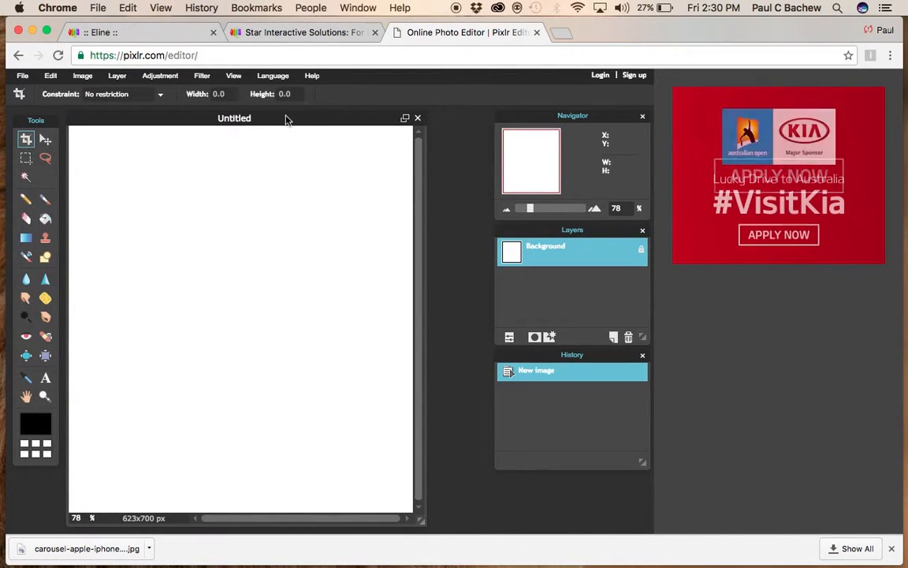
Reposition and enlarge the blank image's window so the whole canvas fits, and activate the Move tool
left_click_drag(286, 116, 288, 113)
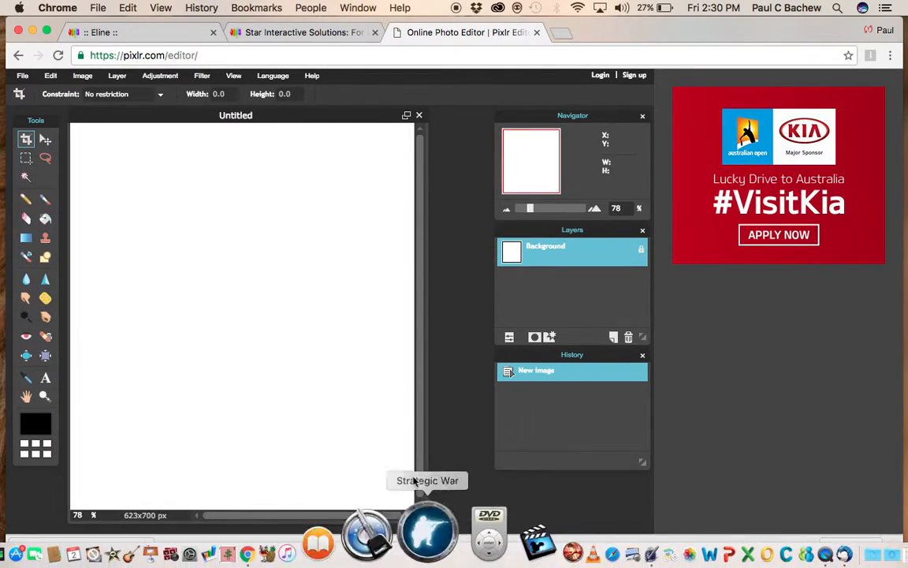
left_click_drag(424, 516, 471, 526)
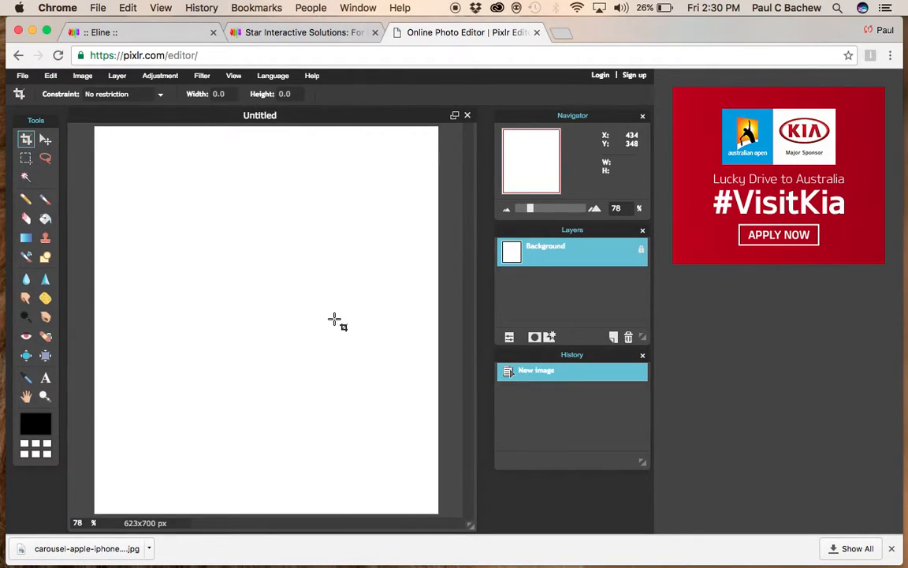
left_click(45, 139)
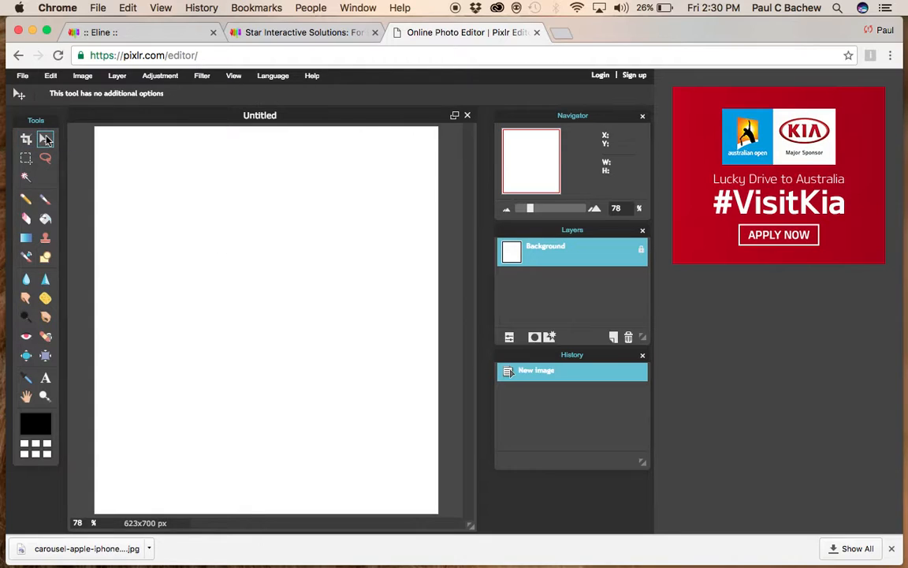
Add iphone-7-06.png from the Desktop to the blank canvas as a new image layer
left_click(51, 76)
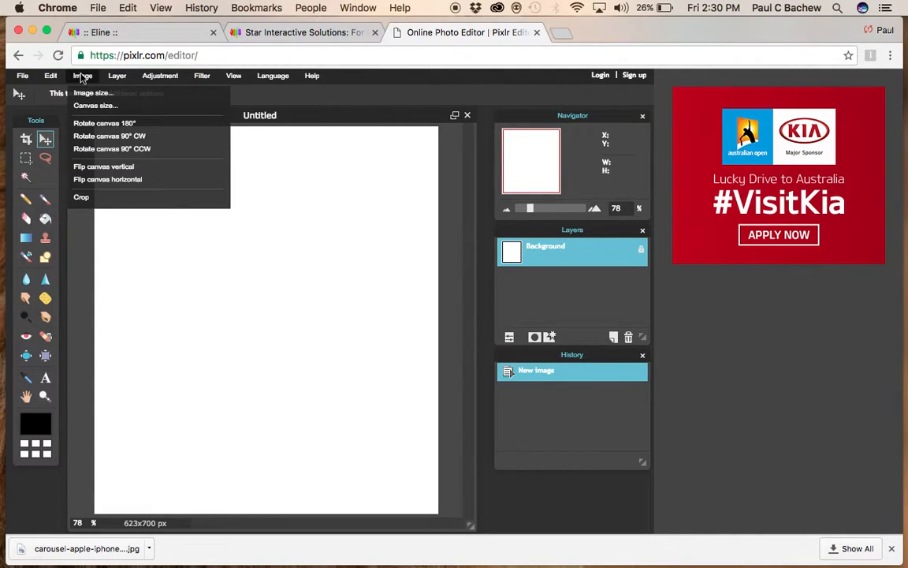
mouse_move(117, 81)
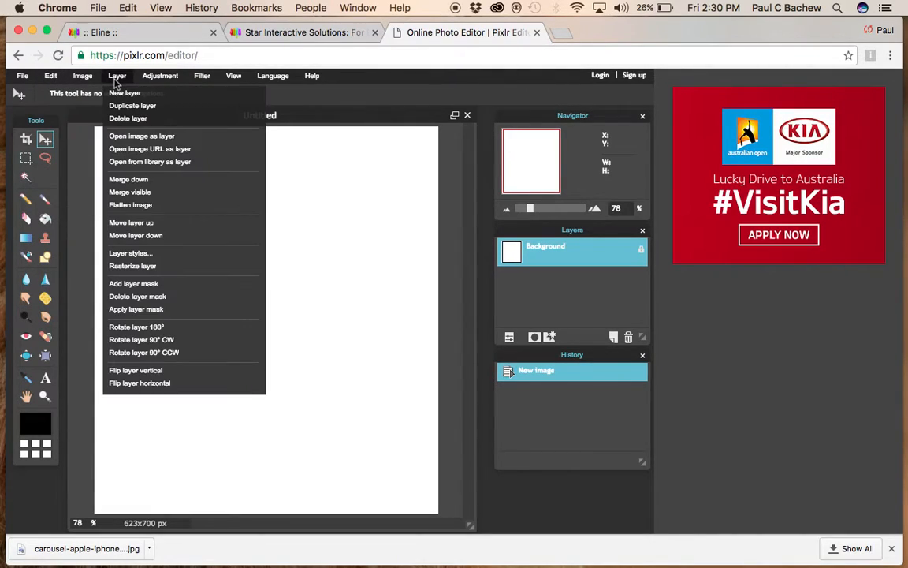
left_click(125, 138)
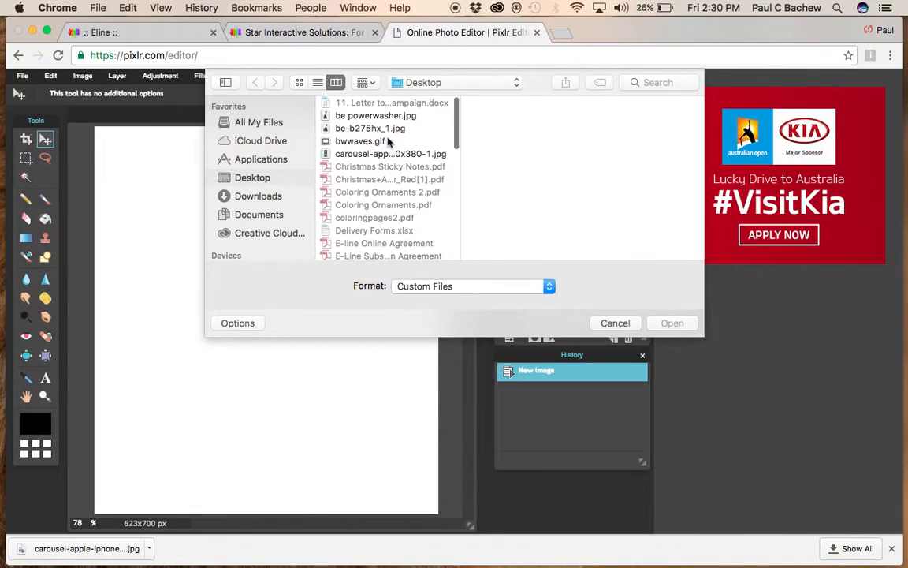
scroll(379, 157, "down", 5)
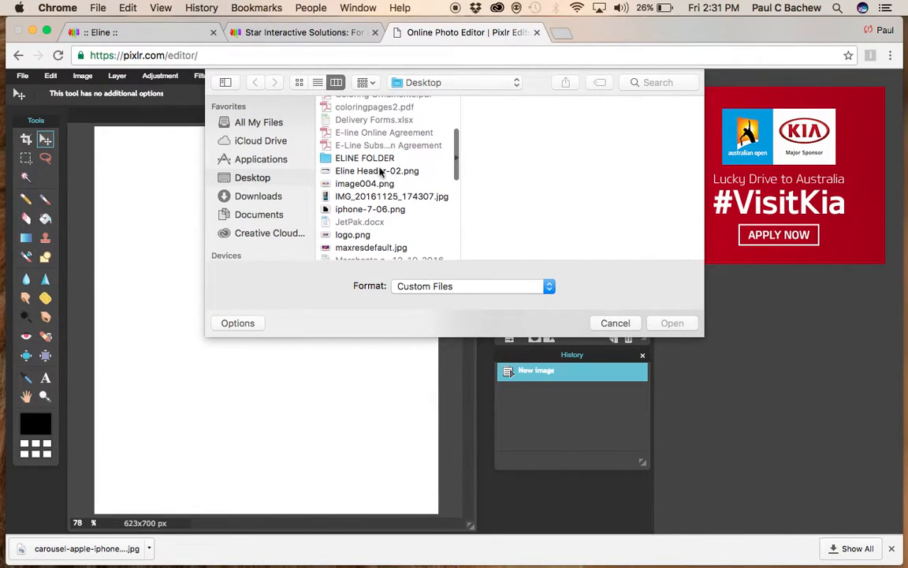
left_click(359, 209)
left_click(673, 323)
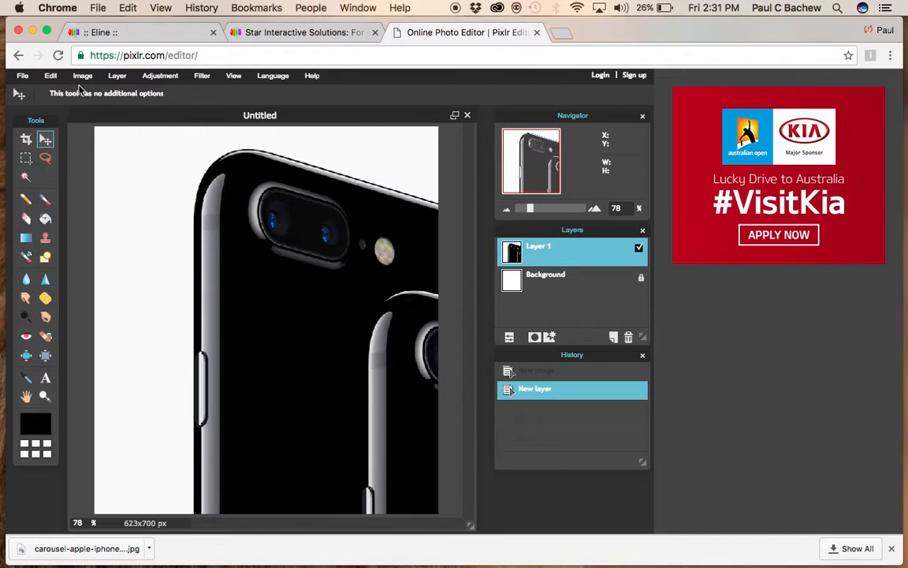
Shrink the phone layer with Free transform so both phones fit the canvas width, and move it down until it reaches the lower edge
left_click(52, 77)
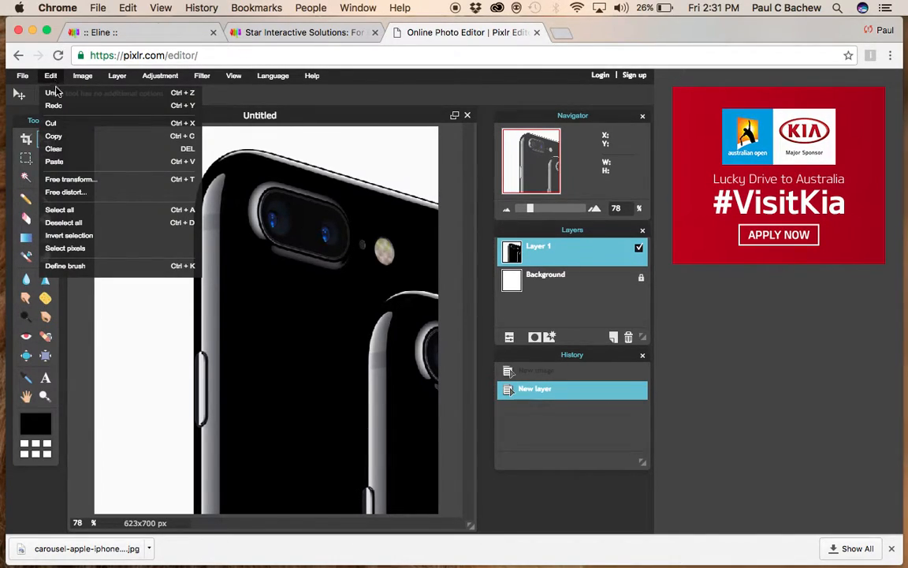
left_click(71, 180)
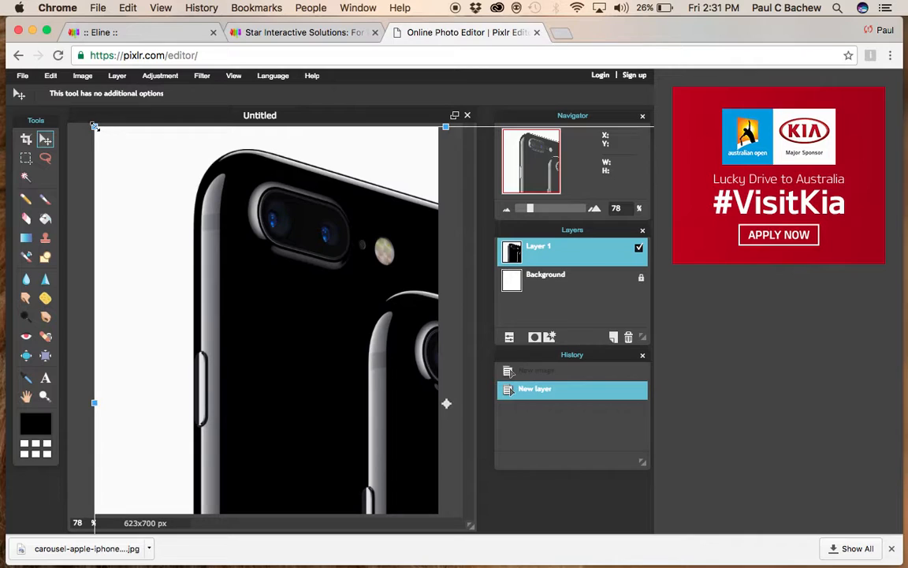
left_click_drag(97, 128, 229, 257)
left_click_drag(308, 349, 146, 264)
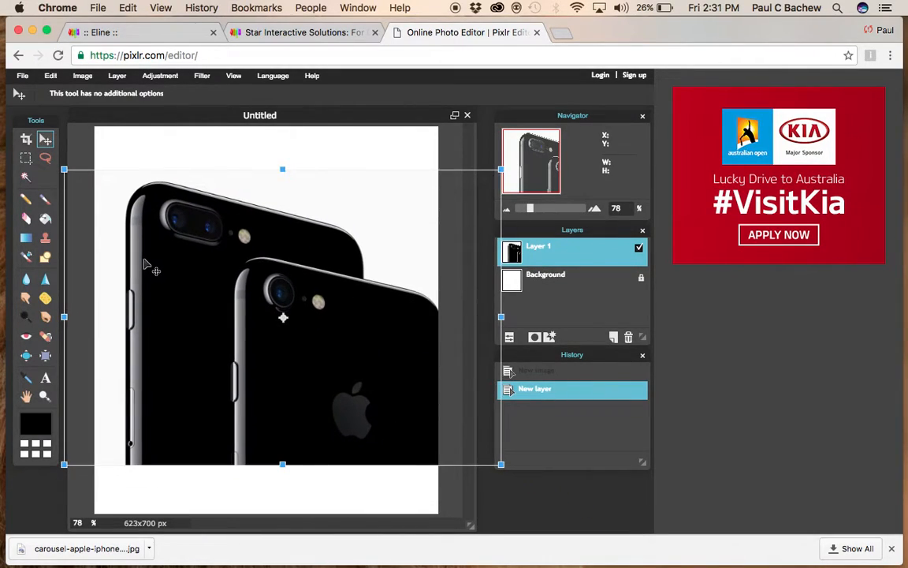
left_click_drag(64, 169, 46, 130)
left_click_drag(157, 247, 145, 247)
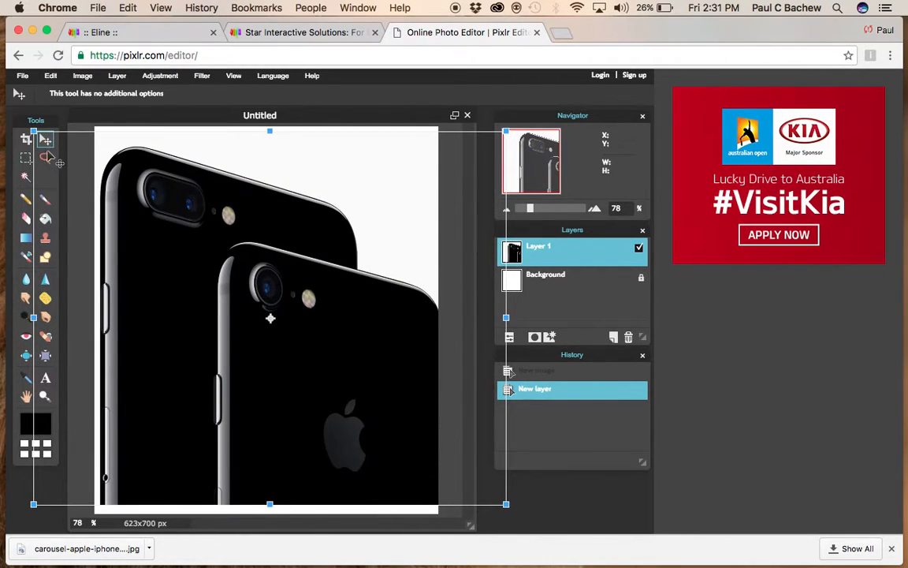
left_click_drag(33, 129, 48, 137)
left_click_drag(144, 261, 142, 263)
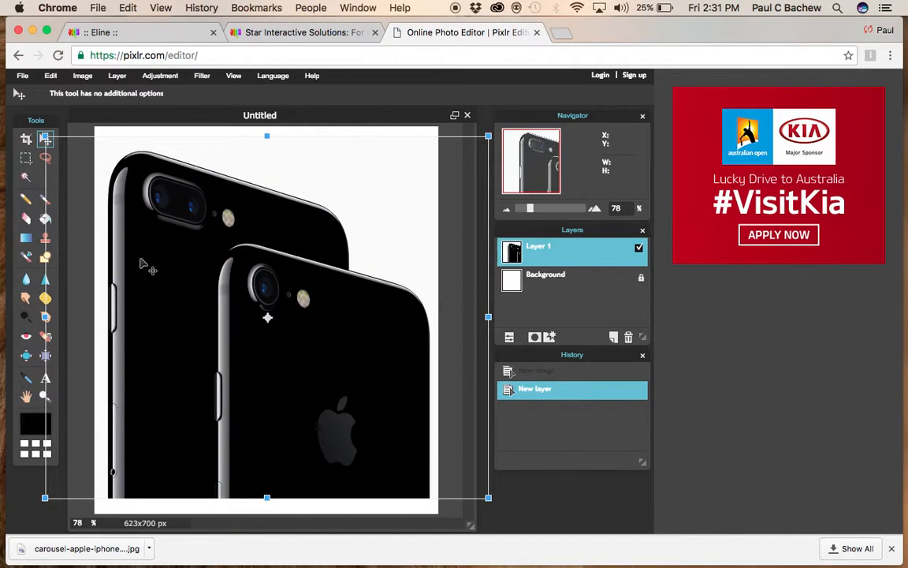
key("Return")
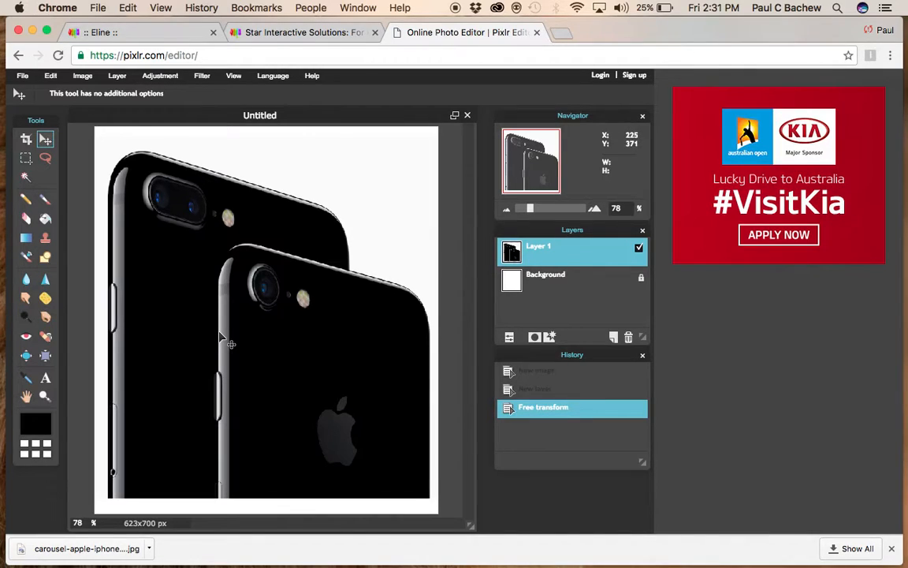
left_click_drag(219, 332, 220, 348)
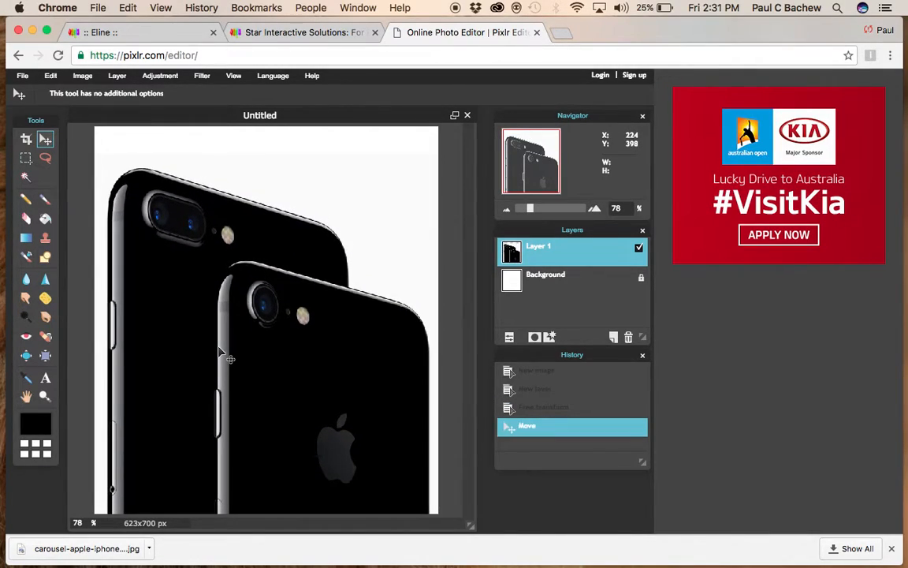
left_click_drag(220, 341, 220, 344)
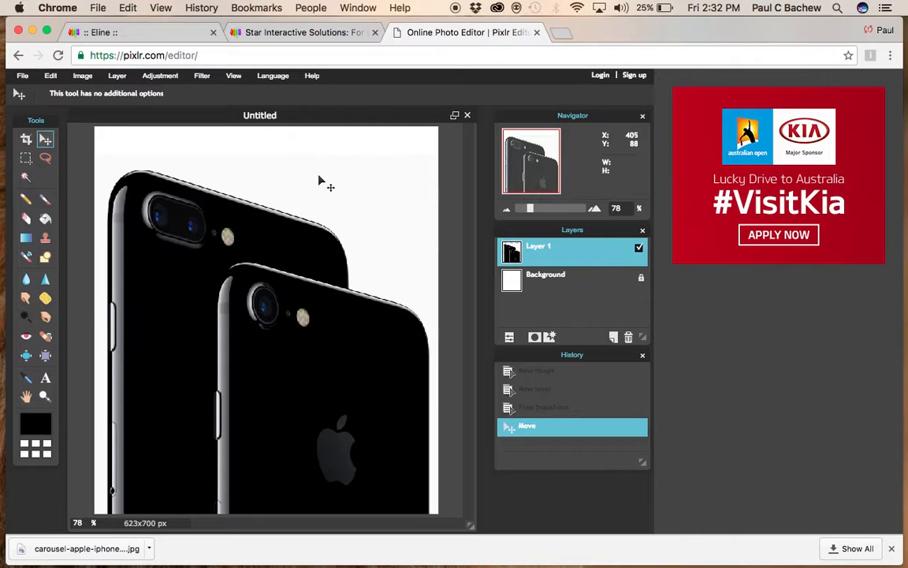
Set the foreground colour to fafafa by sampling the photo's off-white backdrop above the phones
left_click(42, 426)
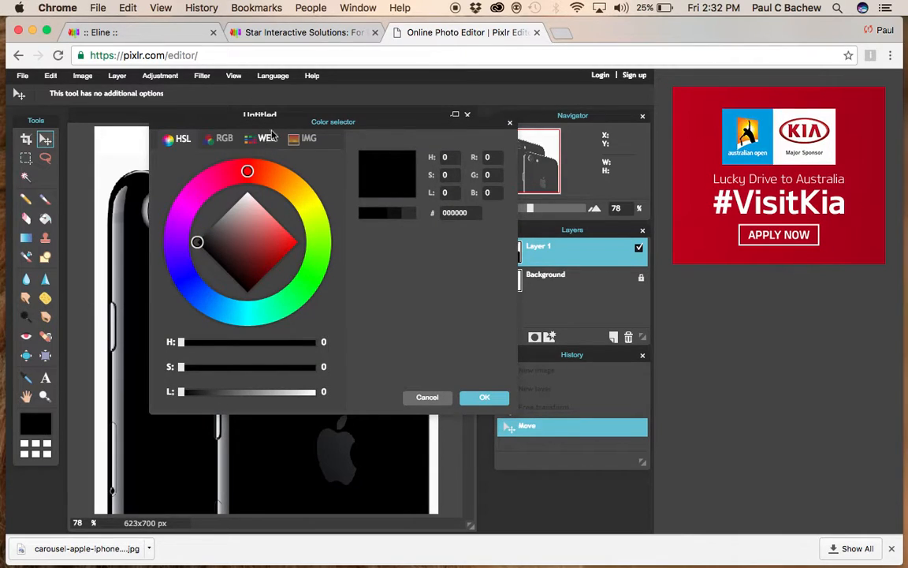
left_click_drag(332, 132, 421, 146)
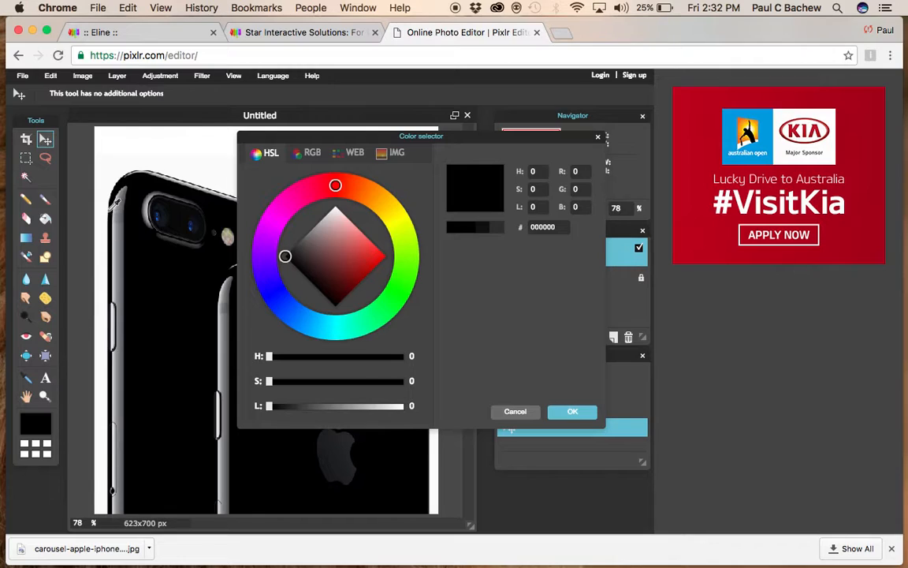
left_click(202, 168)
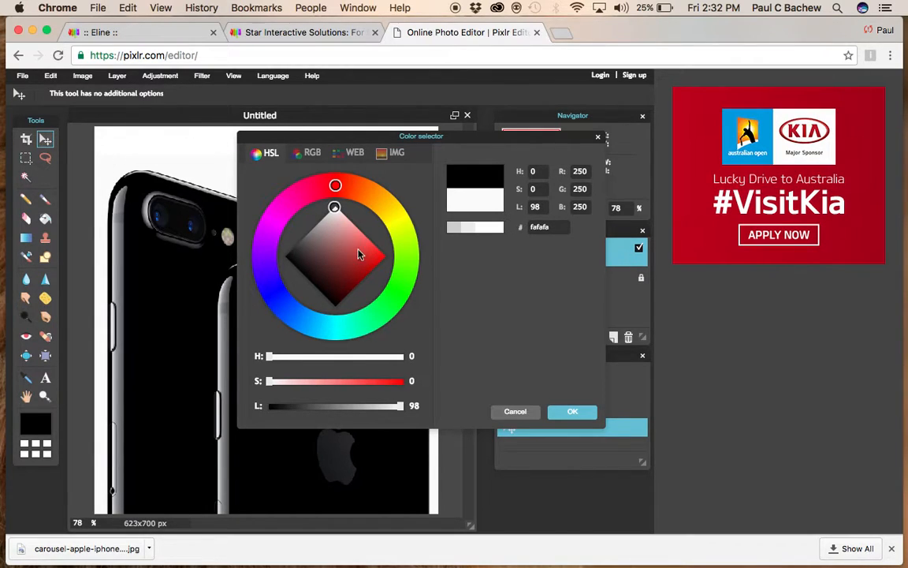
left_click(584, 412)
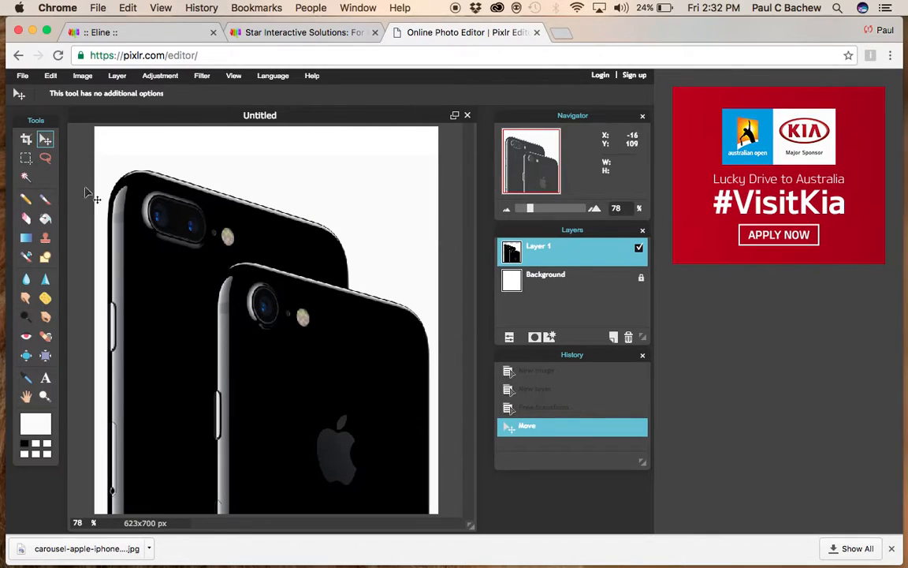
Fill the white area above the phones with the sampled colour using the Paint bucket, and return to the Move tool
left_click(46, 219)
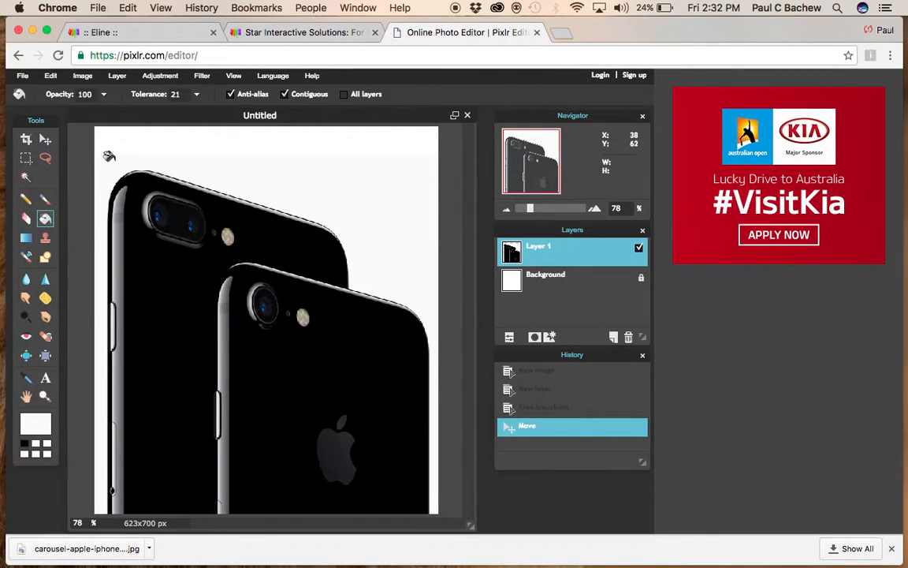
left_click(128, 140)
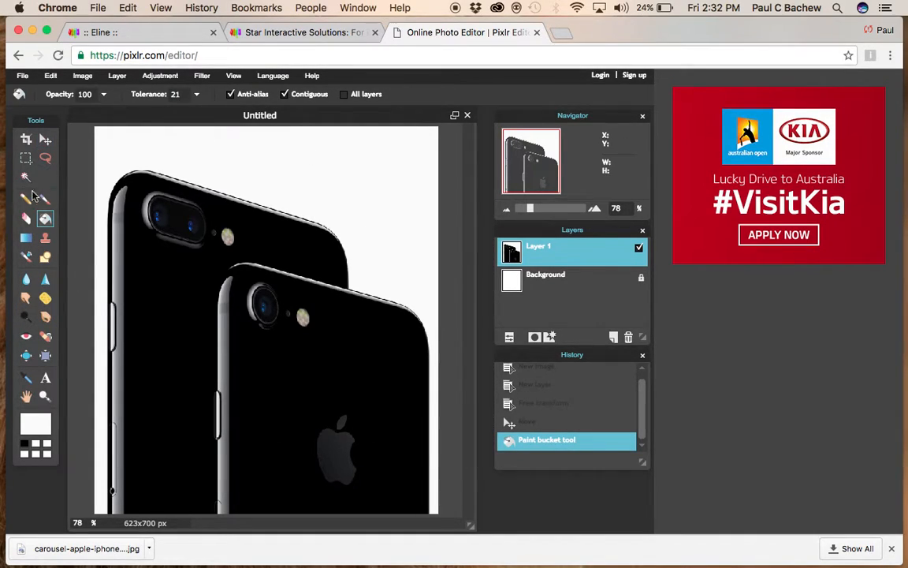
left_click(45, 141)
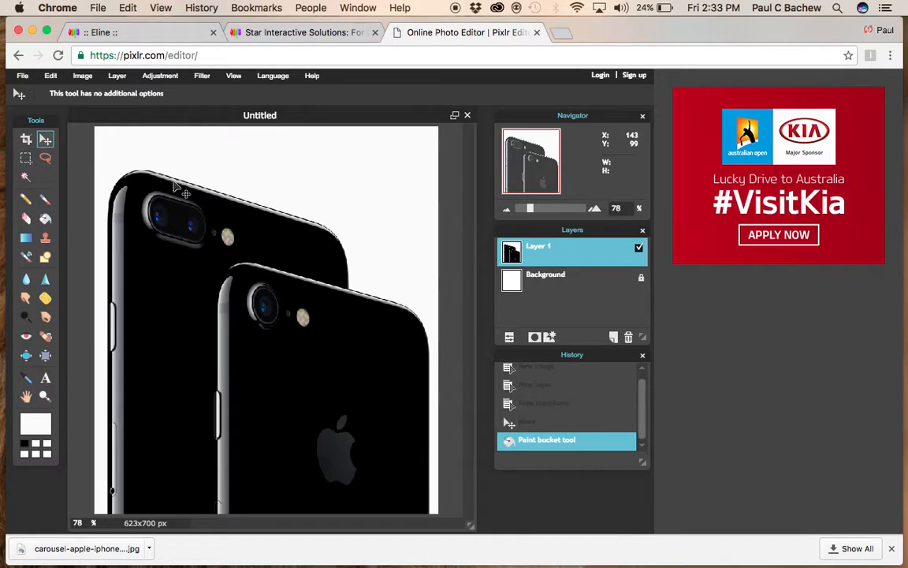
Save the image to the computer with the name iphone, in JPEG format at quality 100
left_click(22, 76)
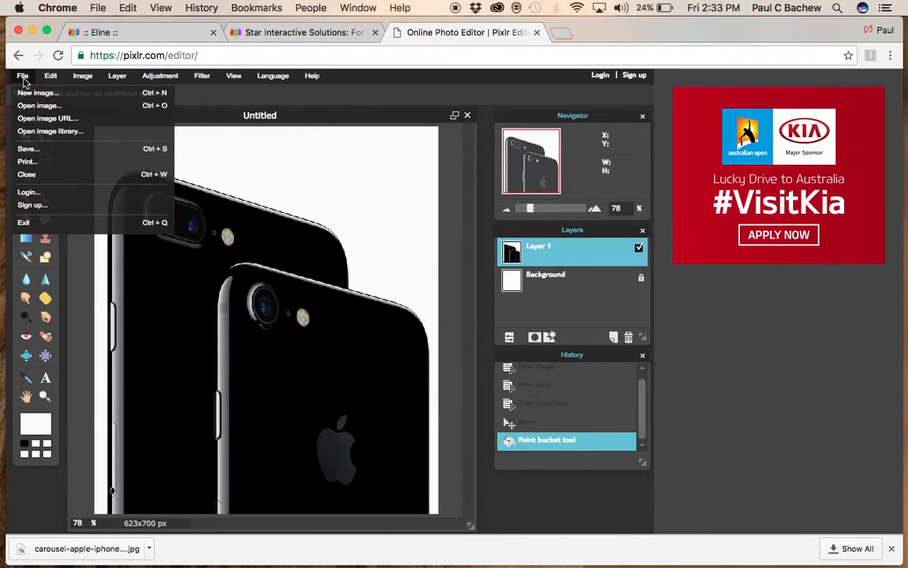
left_click(42, 151)
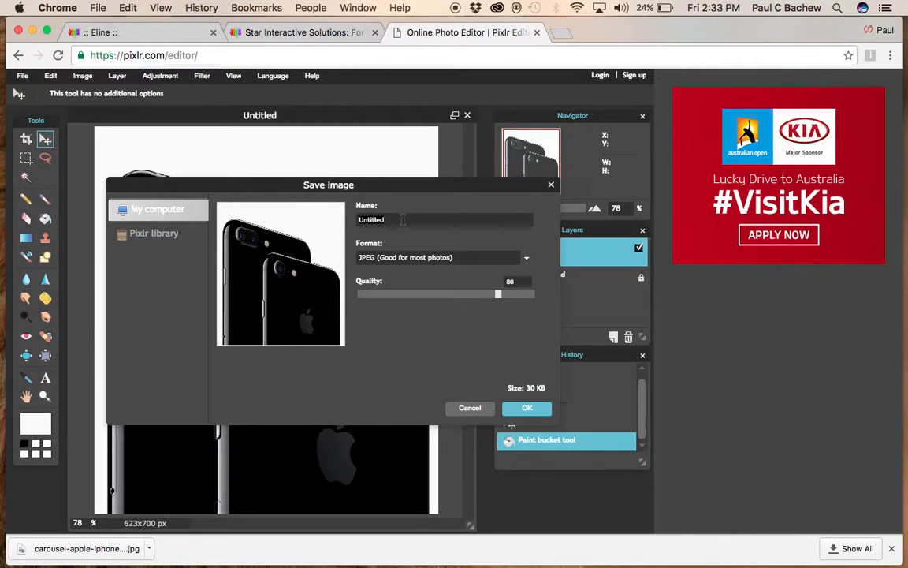
type("iphone")
left_click(533, 294)
left_click(453, 258)
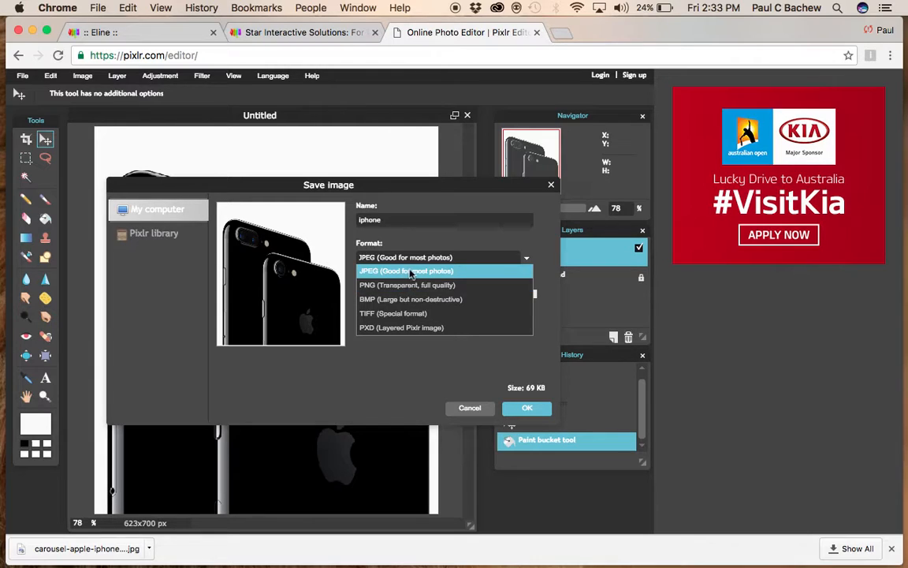
left_click(406, 270)
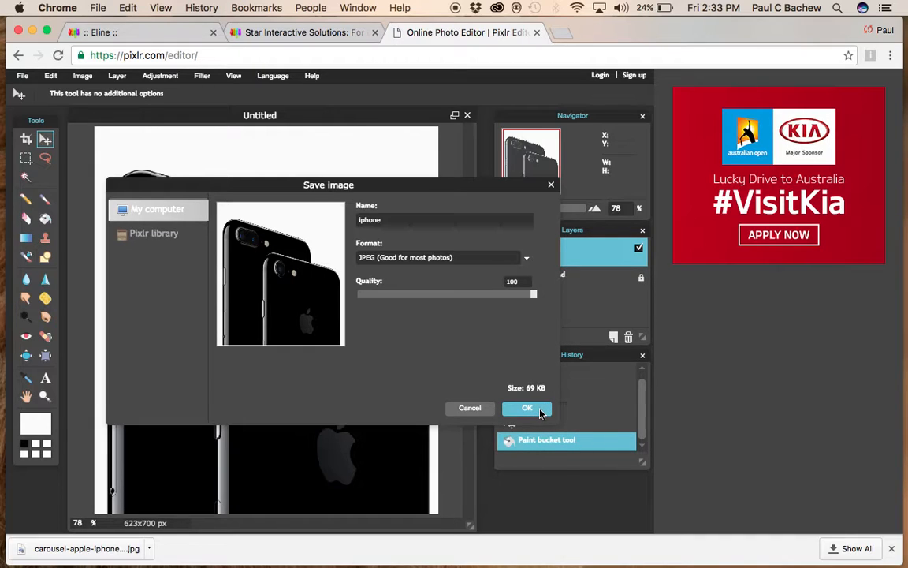
left_click(527, 409)
Save the JPEG to the Desktop under the file name "iphone 7 edited"
left_click(543, 417)
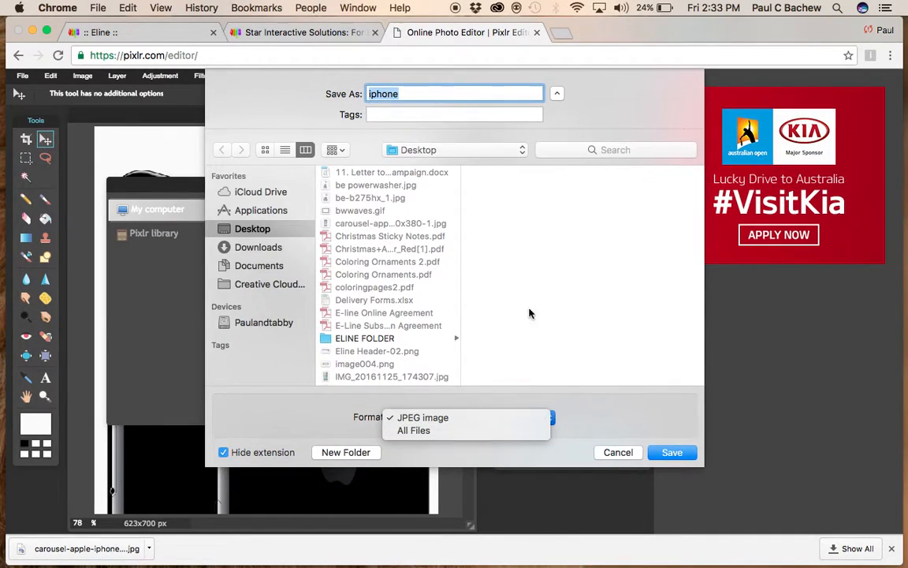
left_click(412, 95)
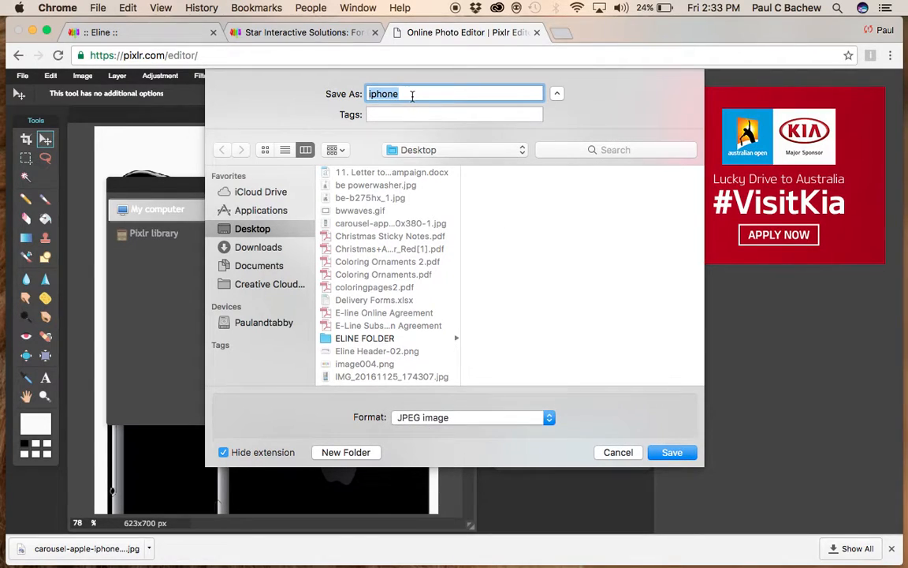
left_click(412, 95)
type("7 edit")
left_click(673, 453)
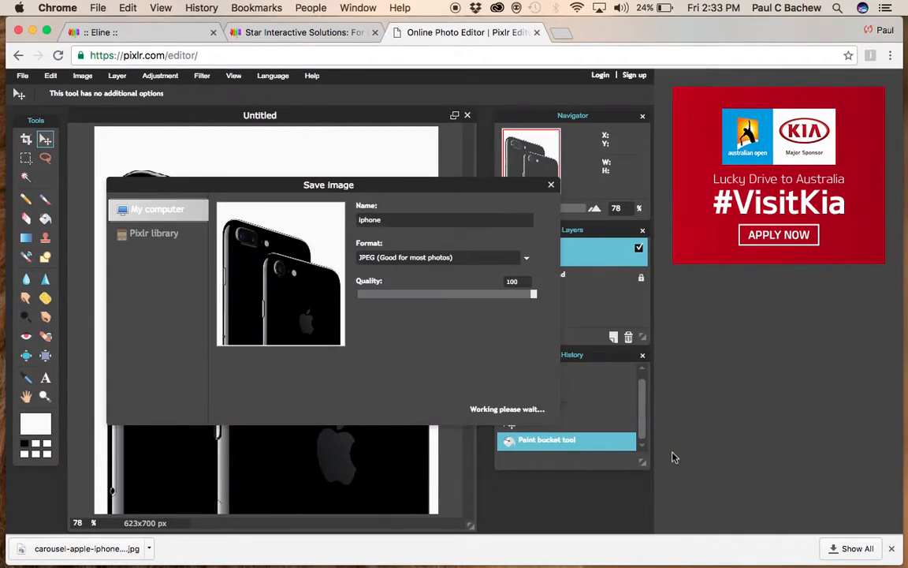
Switch to the Eline product page and choose iphone 7 edited.jpg from the Desktop as the listing image
left_click(158, 32)
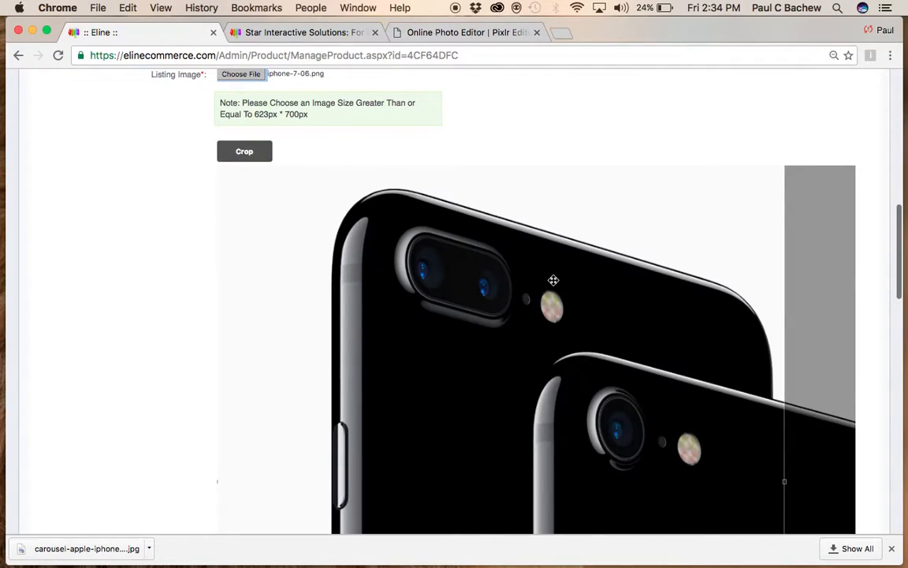
scroll(324, 236, "up", 3)
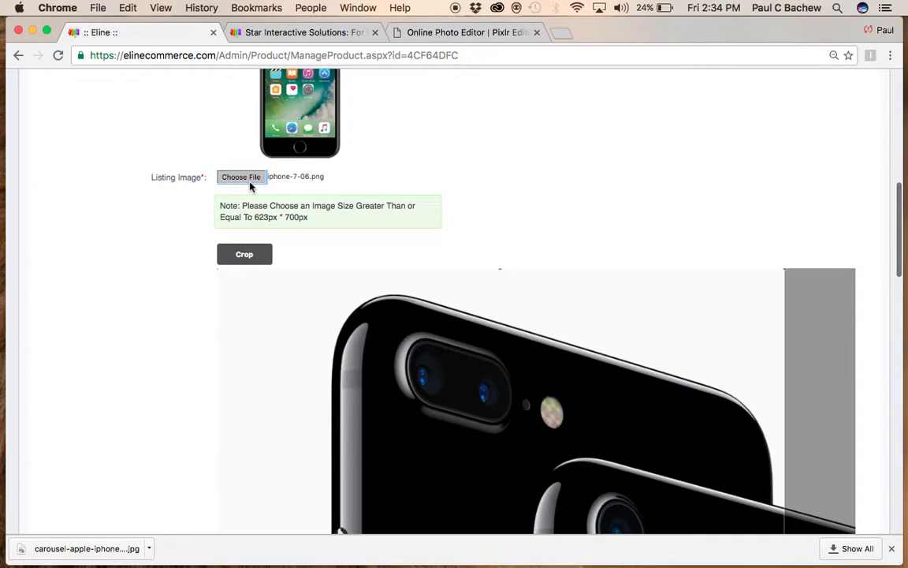
left_click(252, 186)
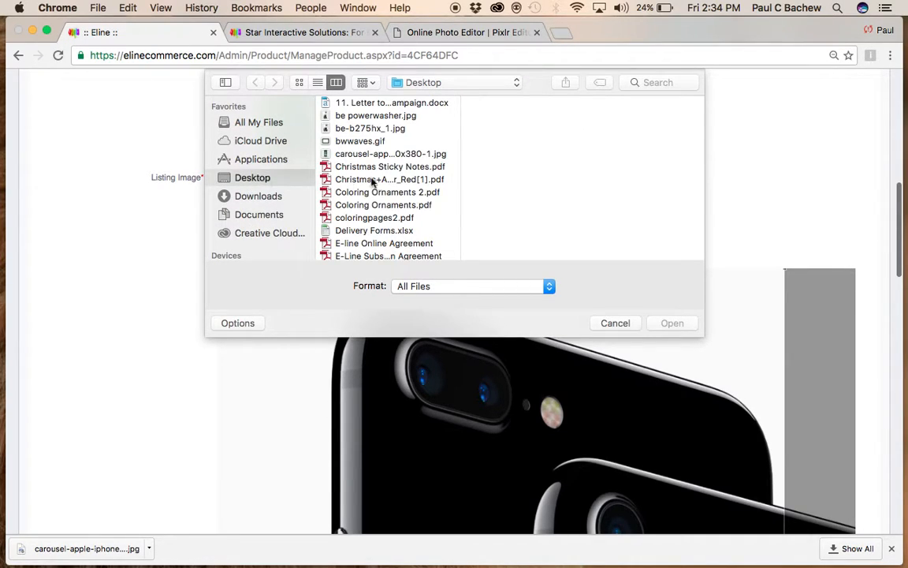
scroll(401, 166, "down", 5)
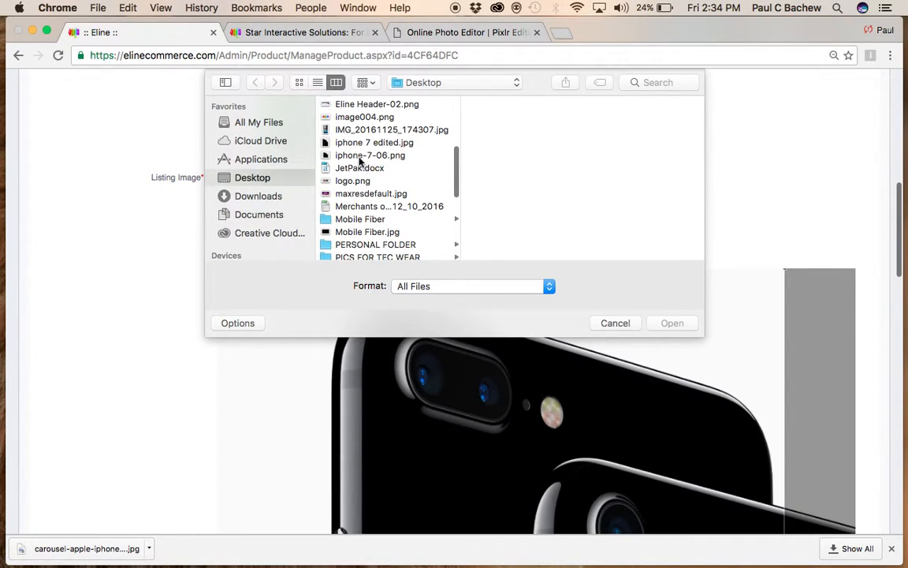
left_click(371, 142)
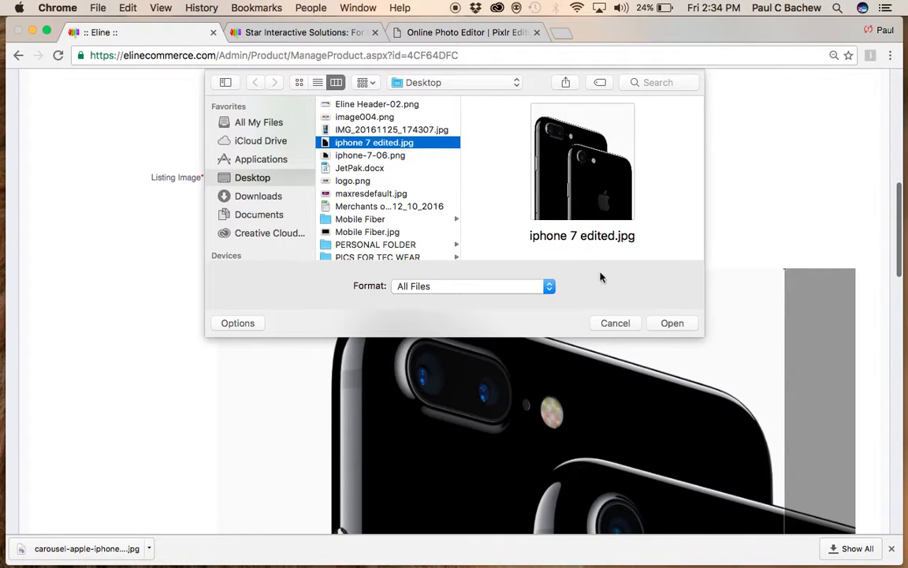
left_click(670, 322)
Check the new listing image's crop area and crop it at its full extent
scroll(653, 251, "down", 8)
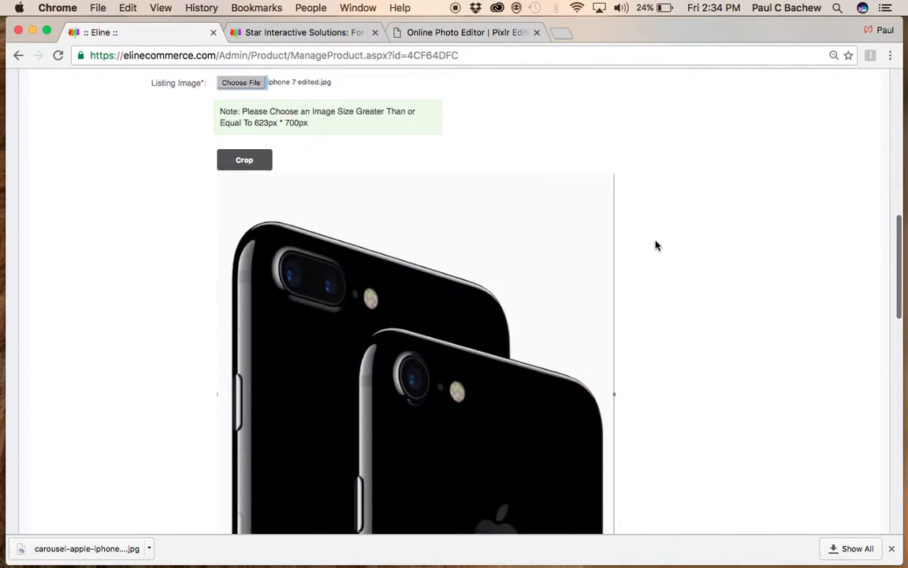
scroll(655, 245, "up", 4)
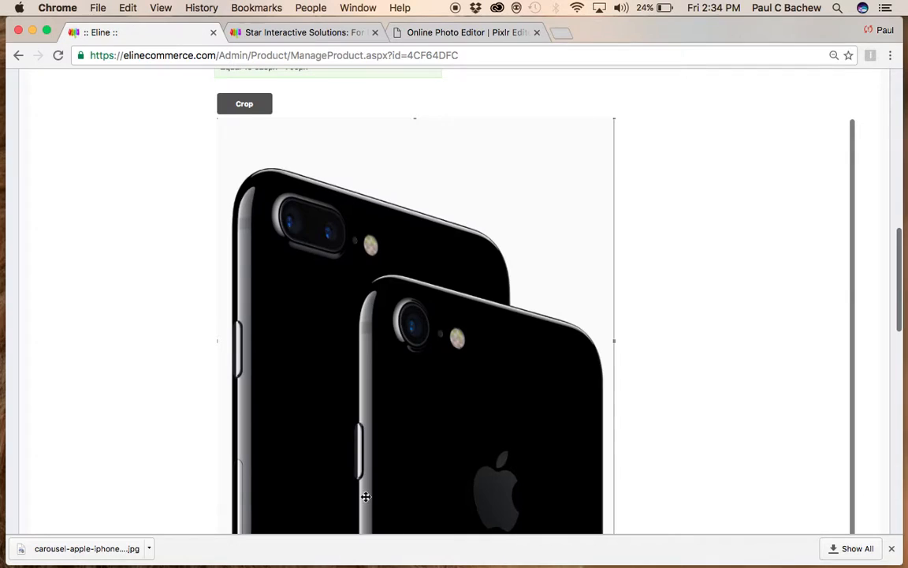
left_click(246, 105)
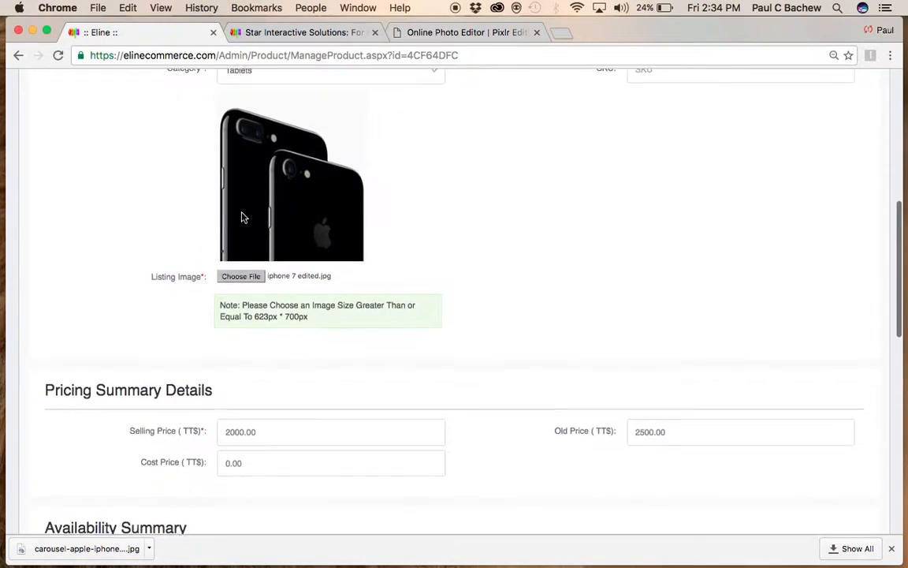
Save the Apple I phone 7 product with its new listing image
scroll(242, 217, "down", 8)
left_click(230, 471)
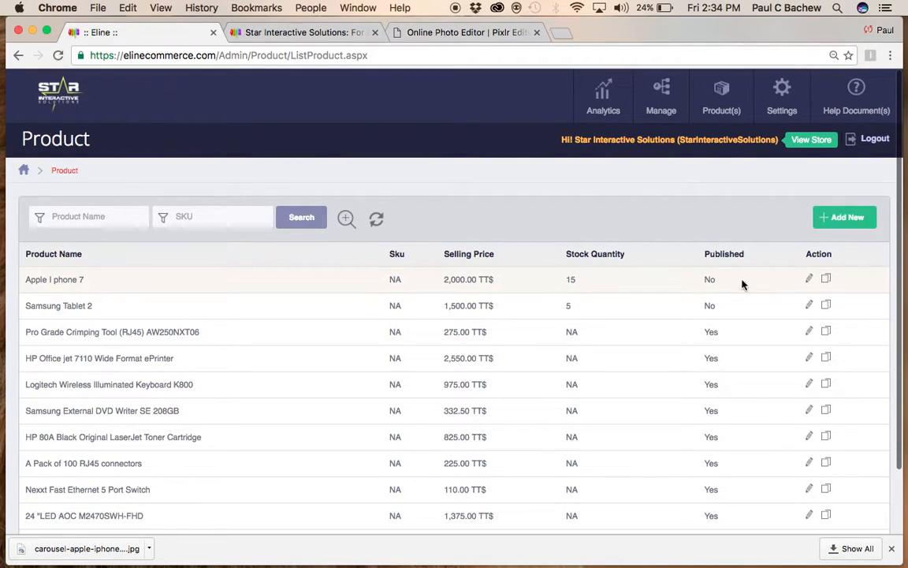
Reopen the Apple I phone 7 product for editing, mark it as Published and save it
left_click(810, 280)
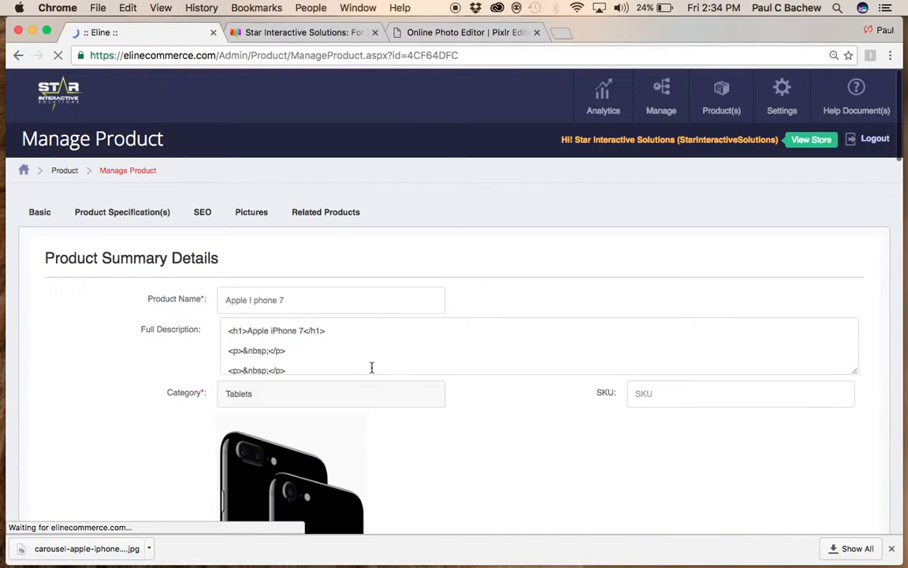
scroll(371, 367, "down", 3)
scroll(463, 317, "down", 3)
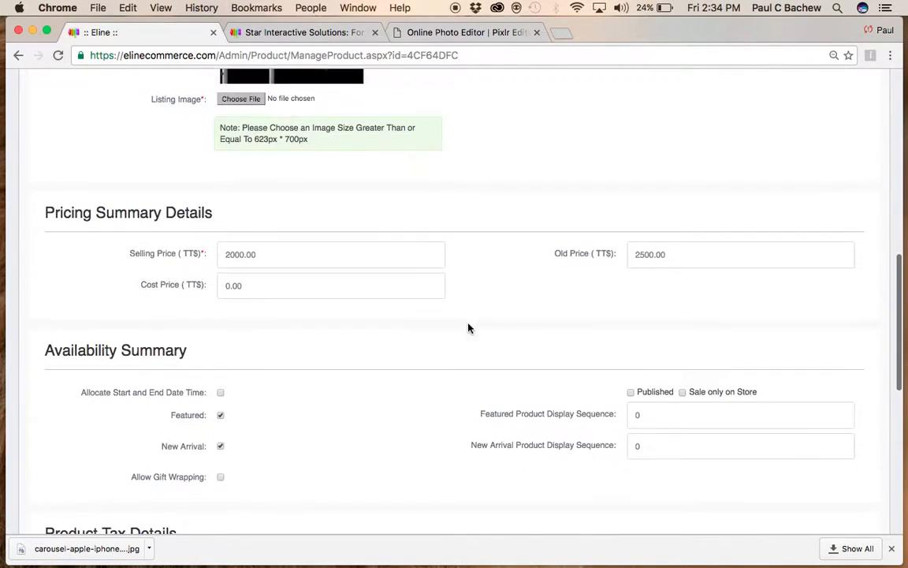
left_click(630, 392)
scroll(473, 331, "down", 5)
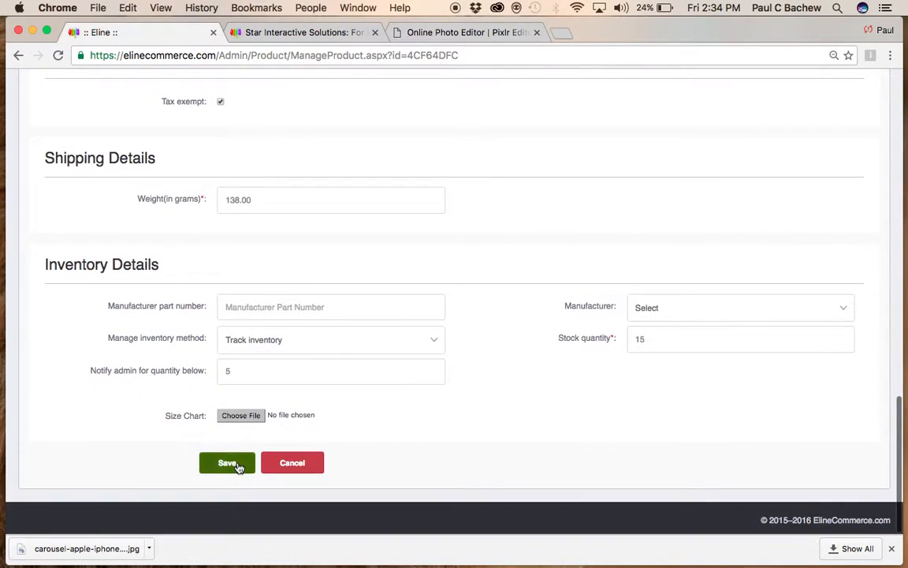
left_click(236, 464)
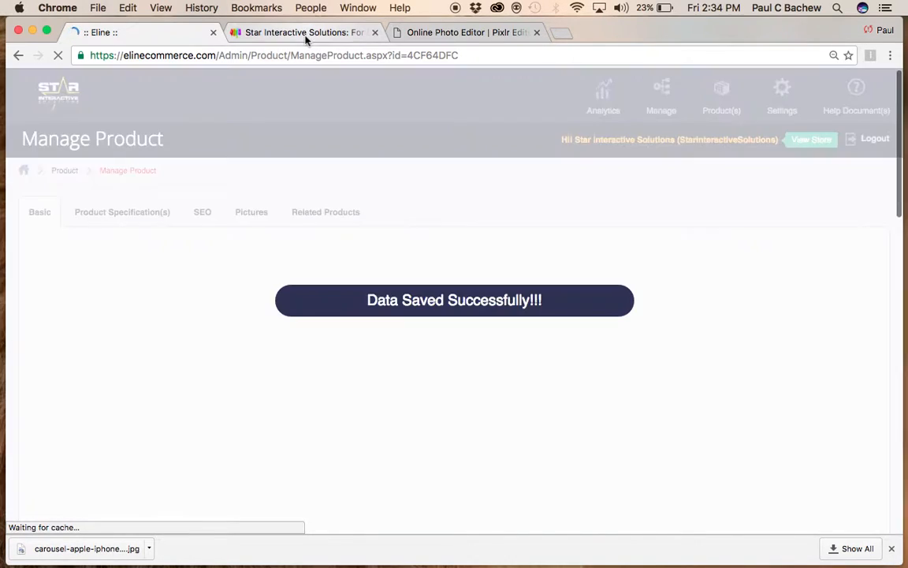
Switch to the Apple I phone 7 storefront page, reload it and examine the product image and its zoomed view
left_click(306, 40)
left_click(305, 55)
key("Return")
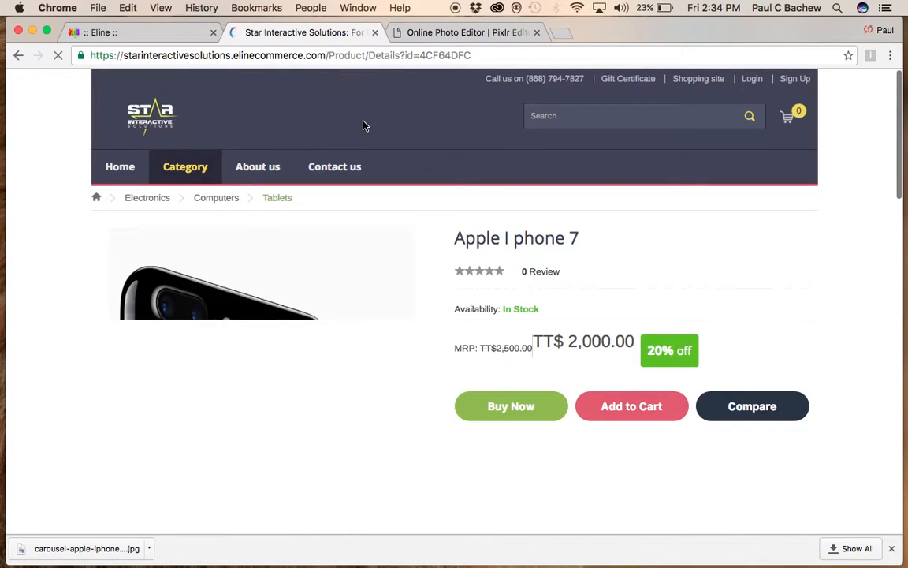
scroll(365, 166, "down", 5)
scroll(368, 167, "up", 4)
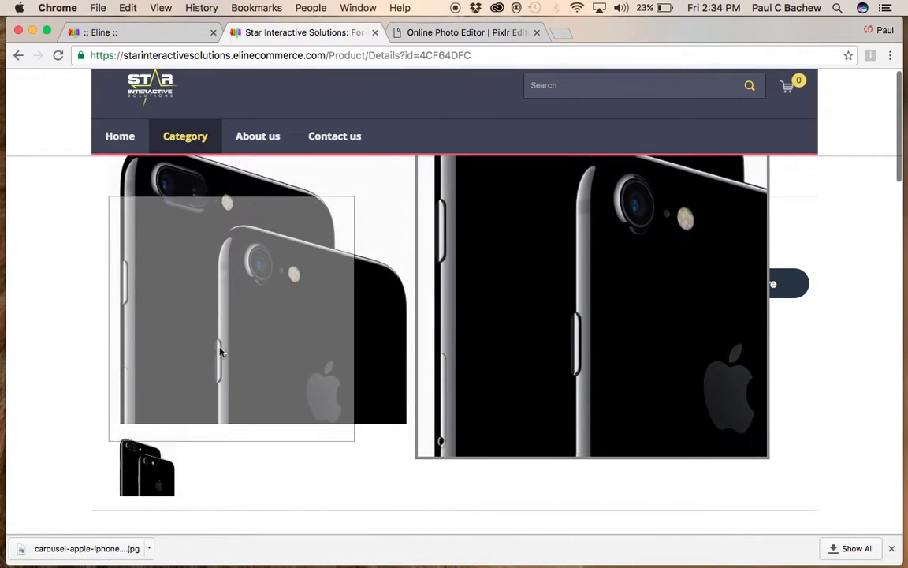
scroll(227, 415, "up", 1)
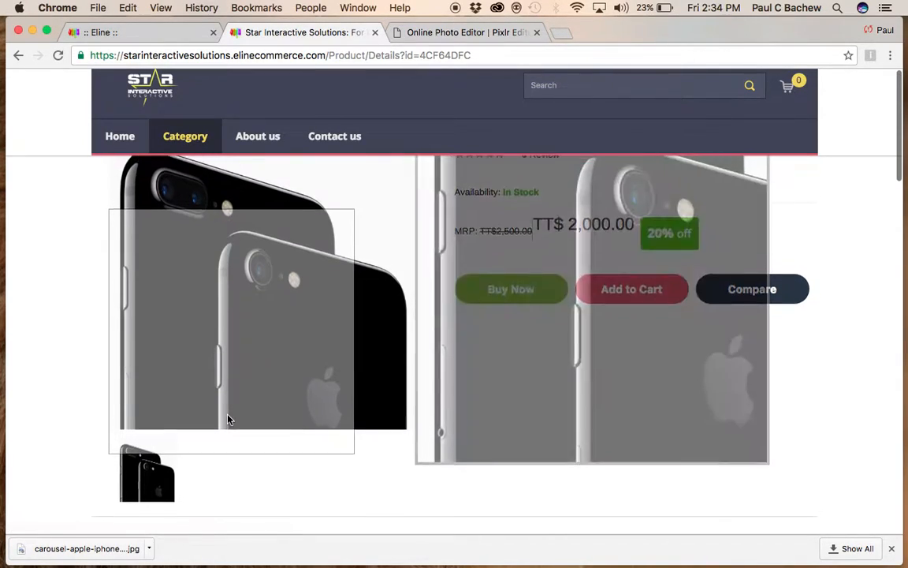
scroll(227, 419, "up", 3)
Return to the Eline product list, open Apple I phone 7 for editing, clear its Published option and save the product
left_click(161, 35)
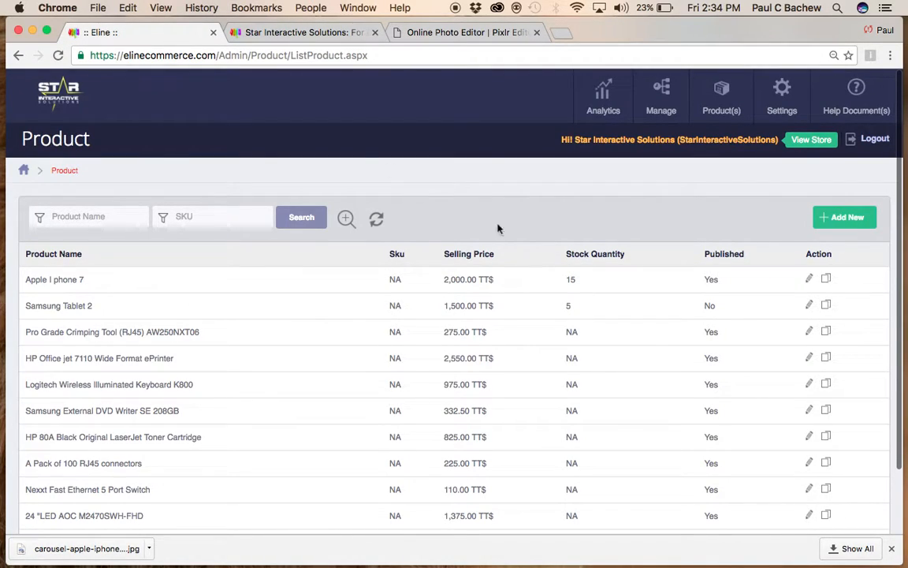
left_click(809, 279)
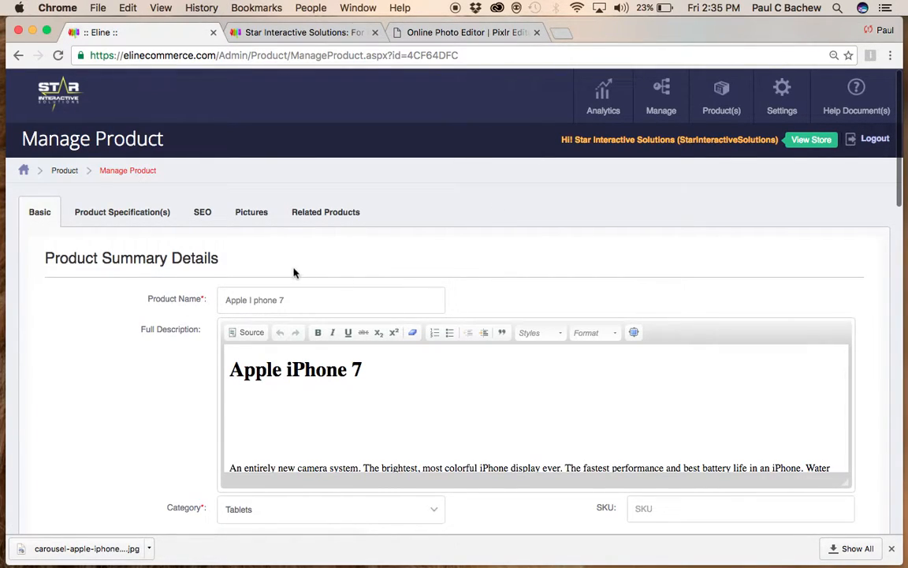
scroll(153, 309, "down", 4)
scroll(153, 309, "down", 5)
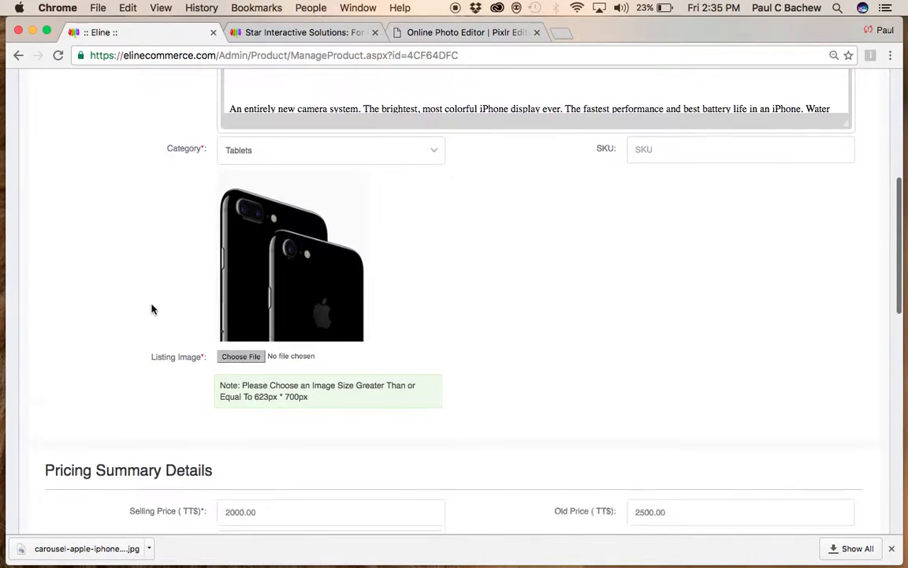
left_click(630, 306)
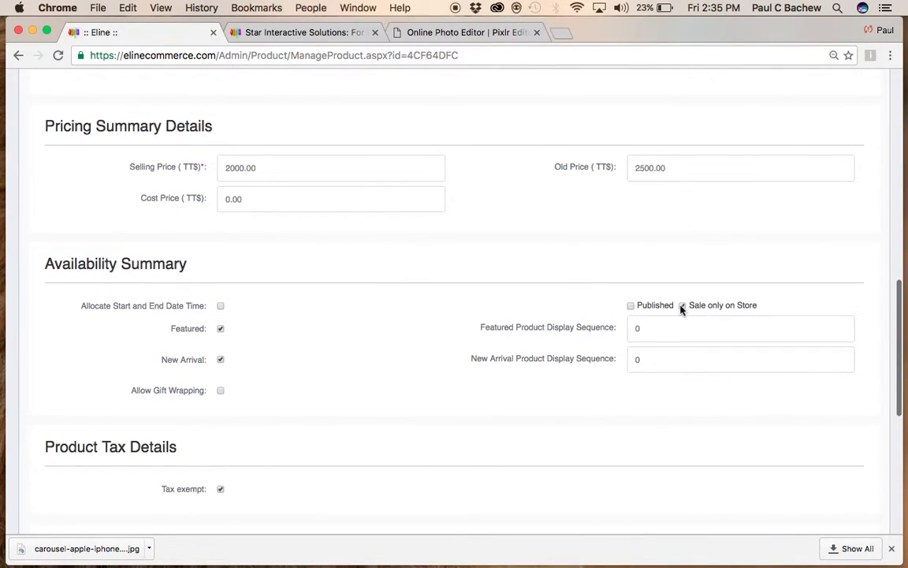
scroll(381, 376, "down", 5)
left_click(237, 471)
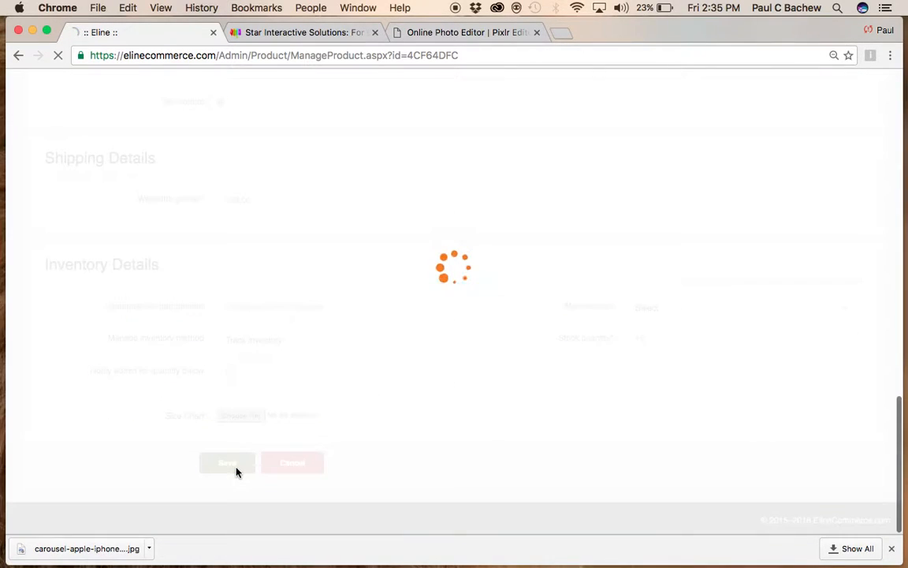